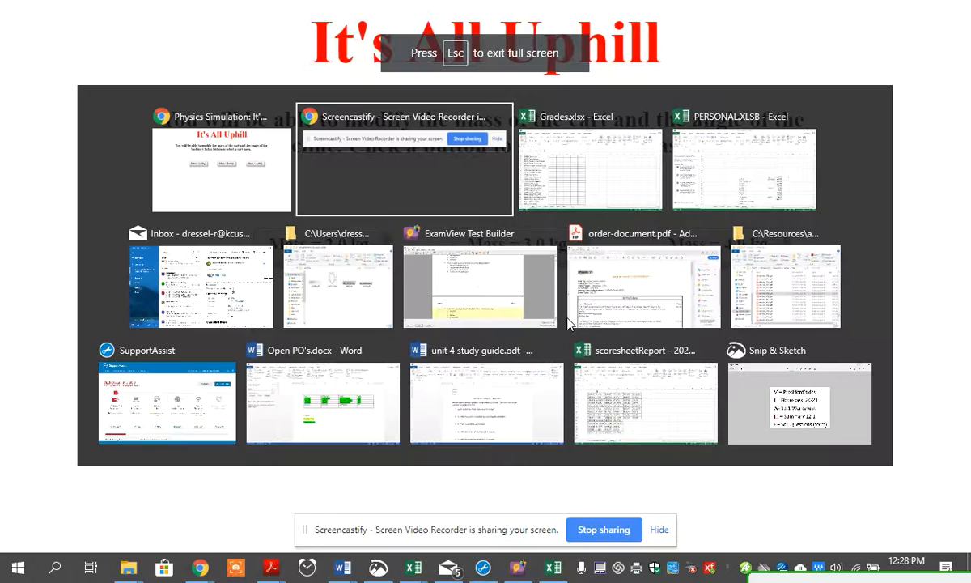
{"action": "key", "text": "alt+Tab"}
{"action": "key", "text": "alt+Tab"}
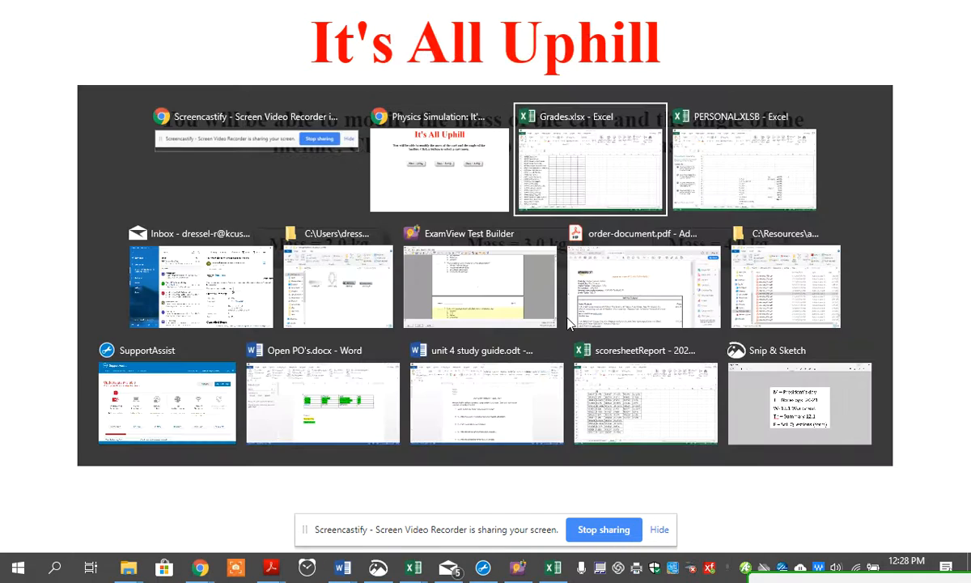
{"action": "key", "text": "alt+Tab"}
{"action": "key", "text": "alt+Tab"}
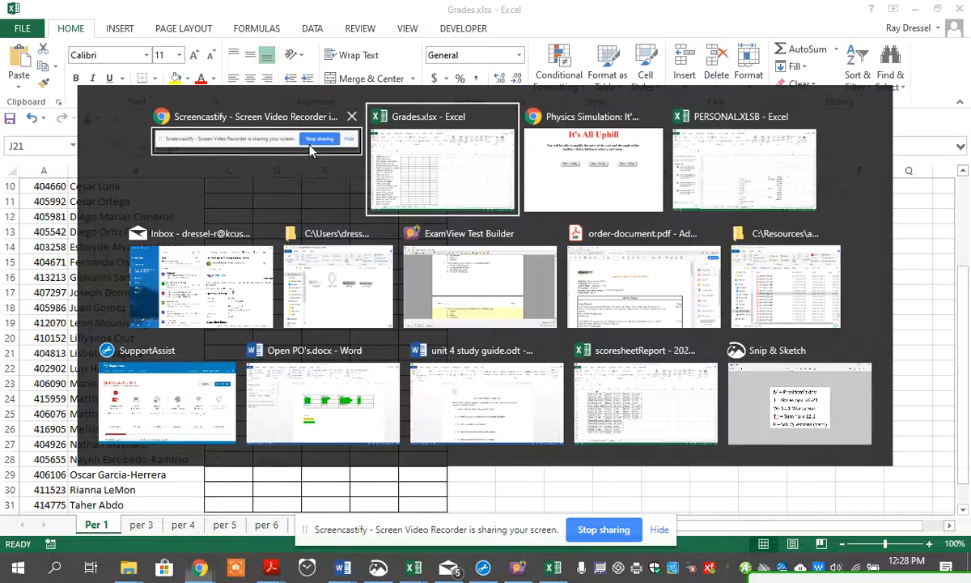
{"action": "key", "text": "alt+Tab"}
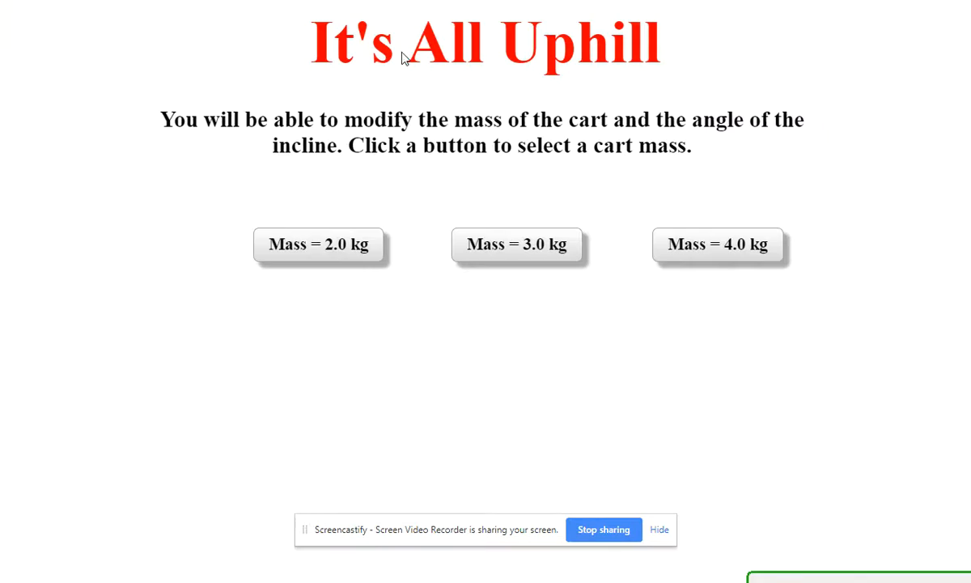
Leave the full-screen simulation and review the 2 kg table's force values in the Its all uphill corrolation graph spreadsheet
{"action": "key", "text": "Escape"}
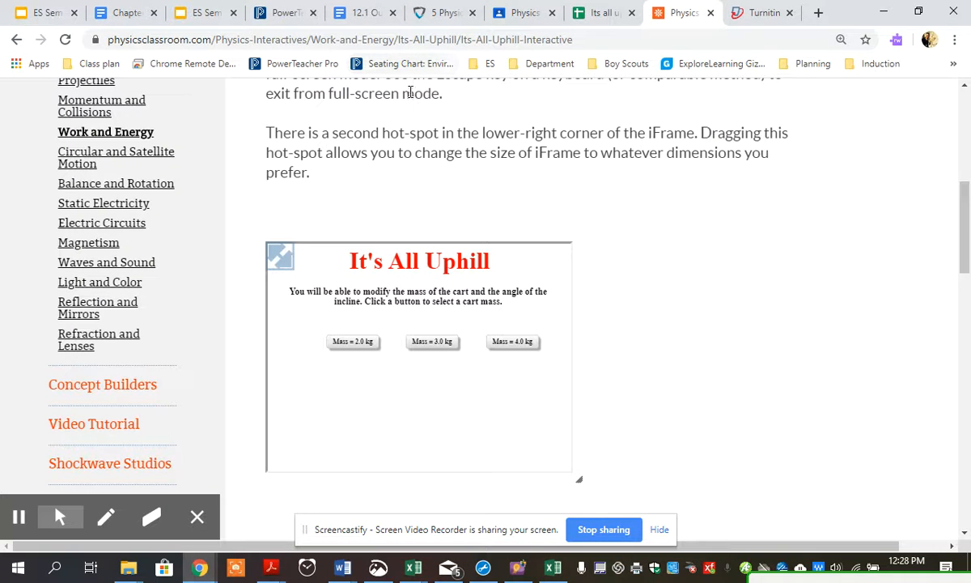
{"action": "left_click", "coordinate": [587, 18]}
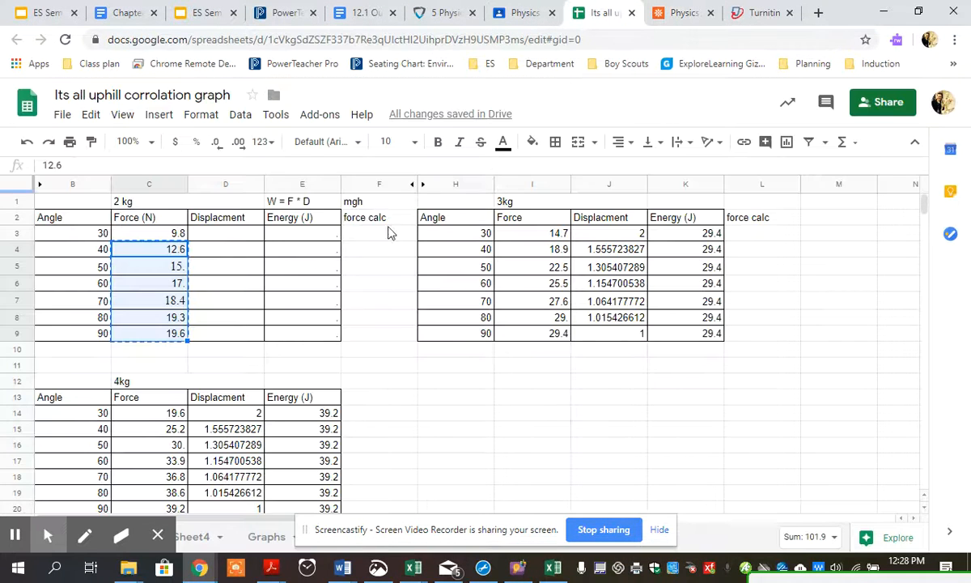
{"action": "left_click", "coordinate": [170, 233]}
{"action": "left_click", "coordinate": [174, 253]}
{"action": "left_click", "coordinate": [174, 271]}
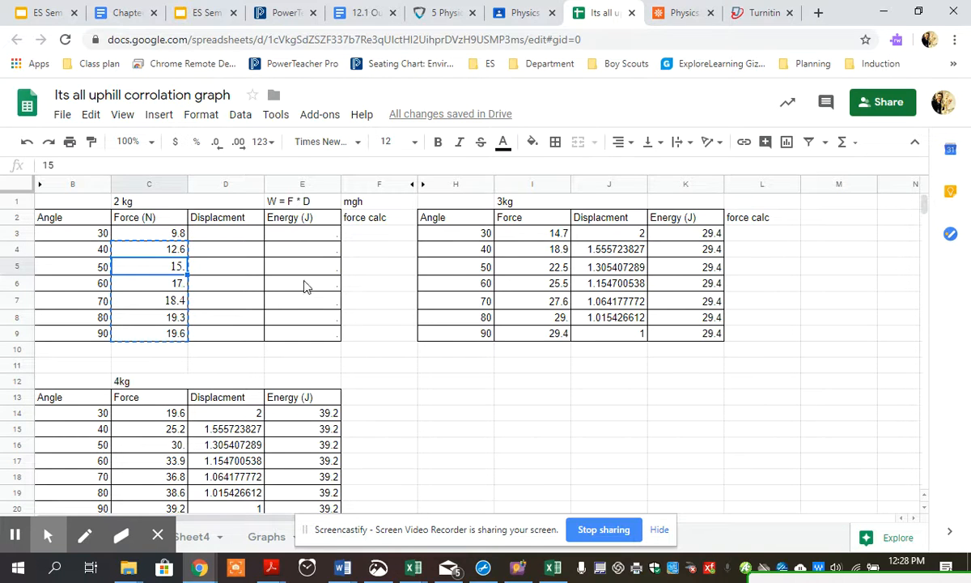
{"action": "left_click", "coordinate": [126, 204]}
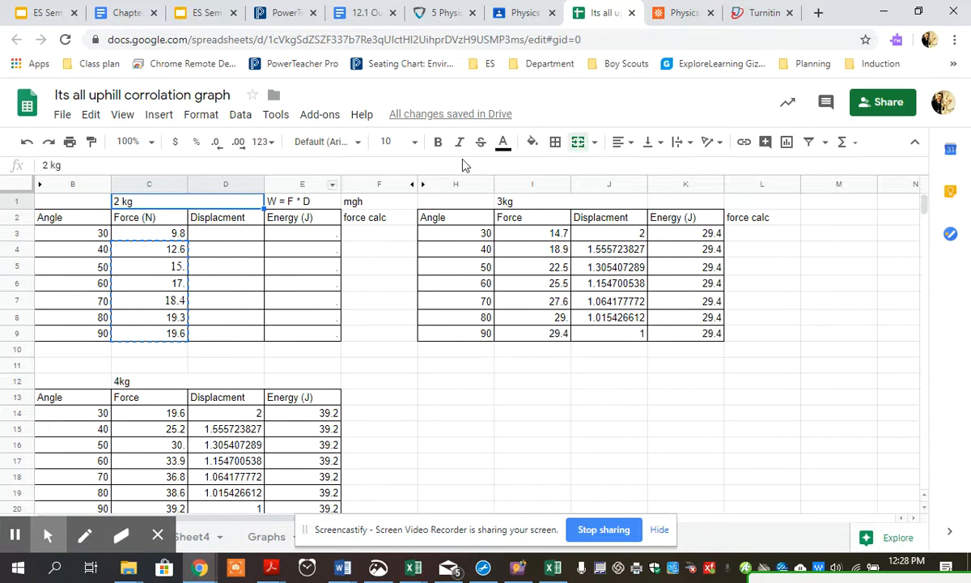
Run the It's All Uphill simulation with a 2.0 kg mass at 50° and highlight the cart's force reading in full screen
{"action": "left_click", "coordinate": [685, 14]}
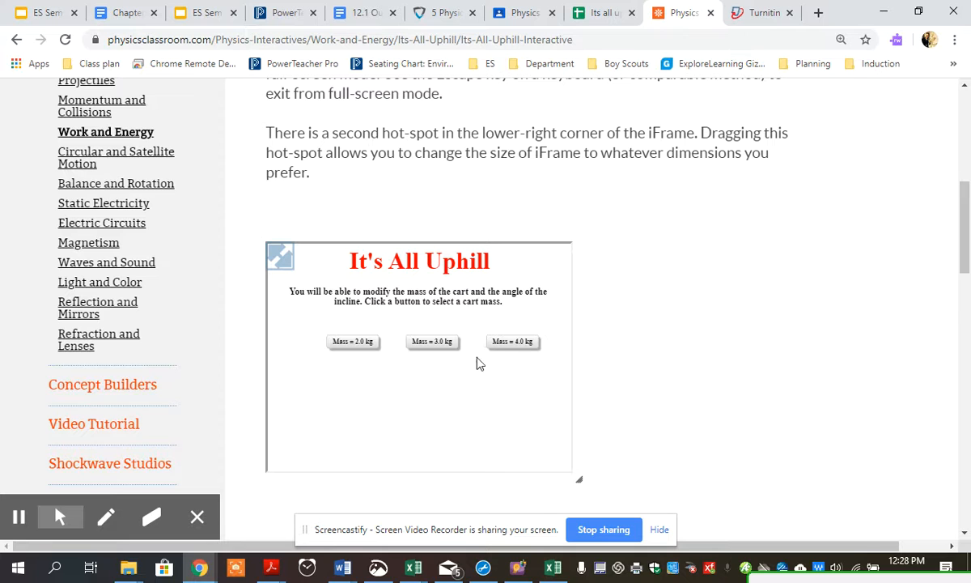
{"action": "left_click", "coordinate": [362, 349]}
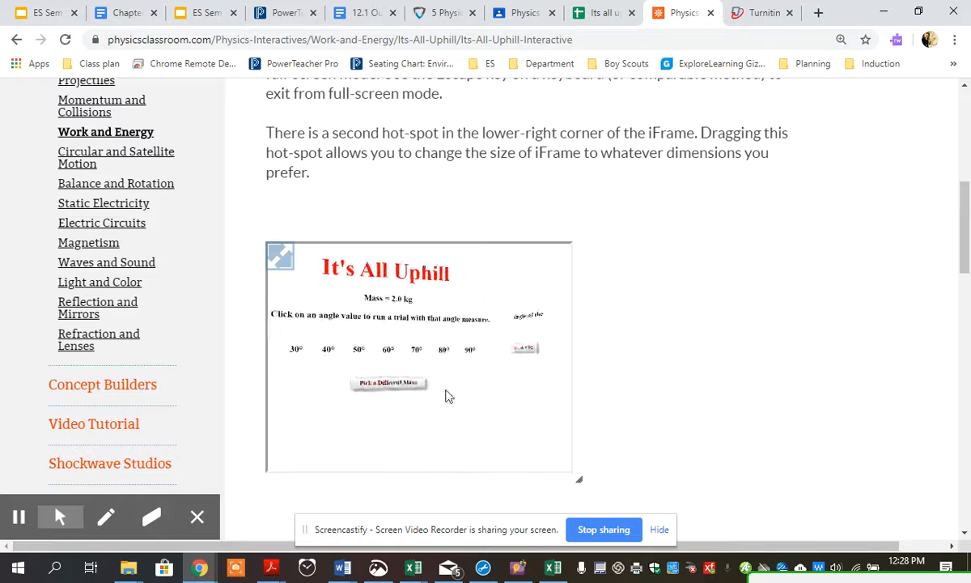
{"action": "left_click", "coordinate": [390, 355]}
{"action": "left_click", "coordinate": [357, 340]}
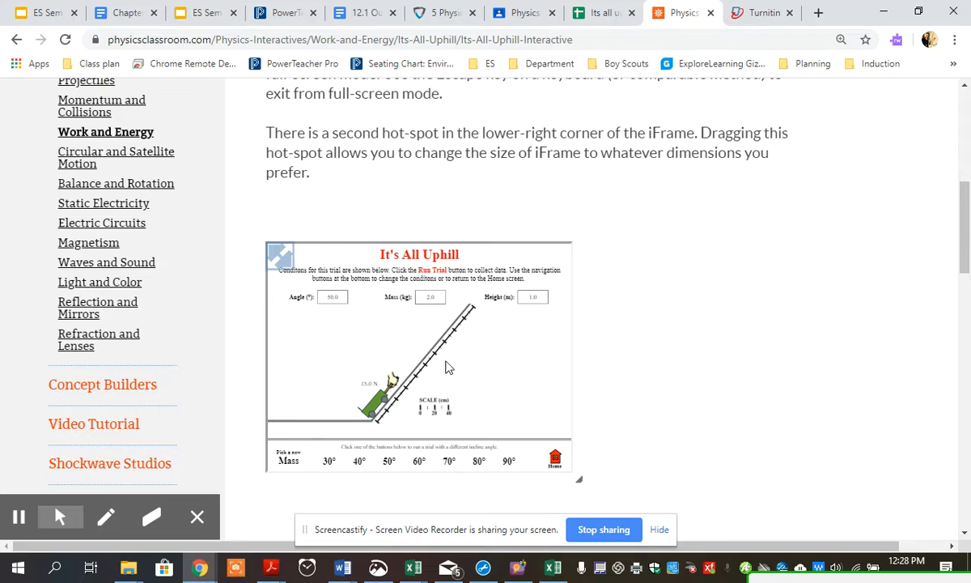
{"action": "left_click", "coordinate": [281, 256]}
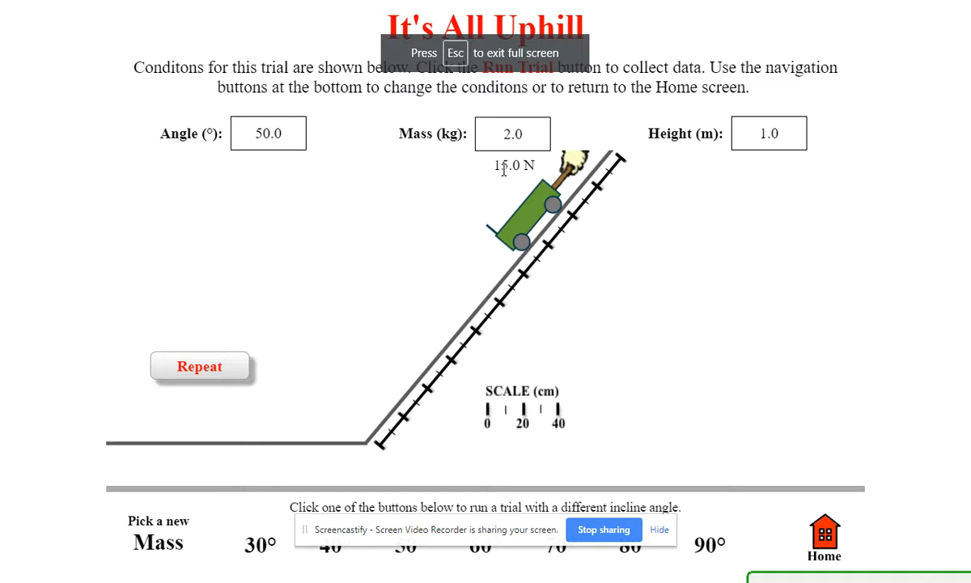
{"action": "double_click", "coordinate": [498, 166]}
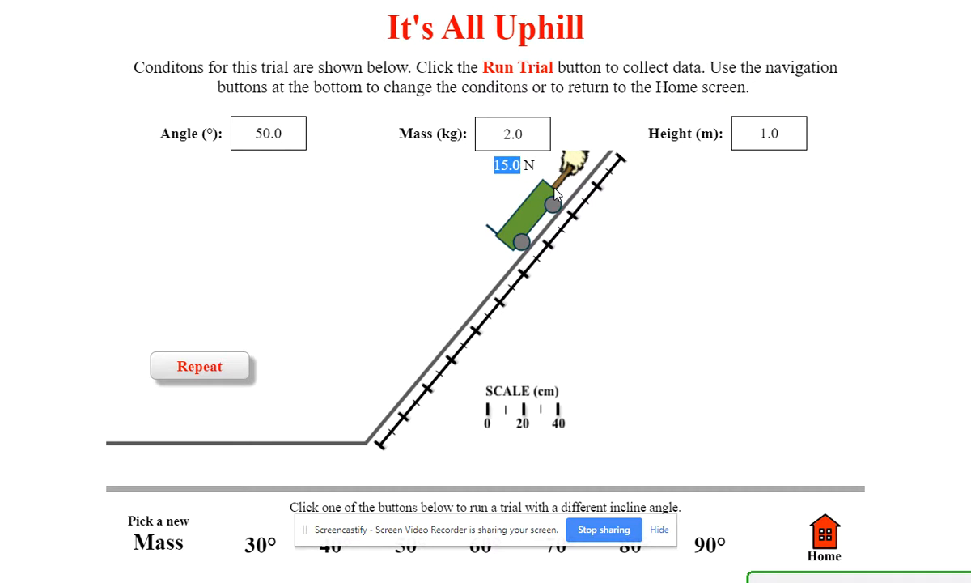
Leave full screen and check the simulated force against the 50° row of the spreadsheet's 2 kg table
{"action": "key", "text": "Escape"}
{"action": "key", "text": "alt+Tab"}
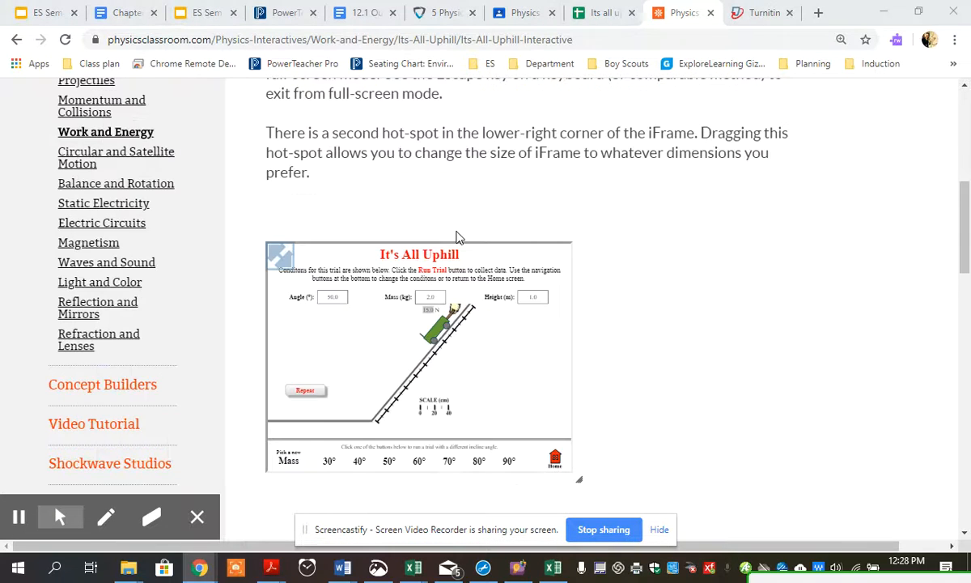
{"action": "left_click", "coordinate": [611, 13]}
{"action": "key", "text": "alt+Tab"}
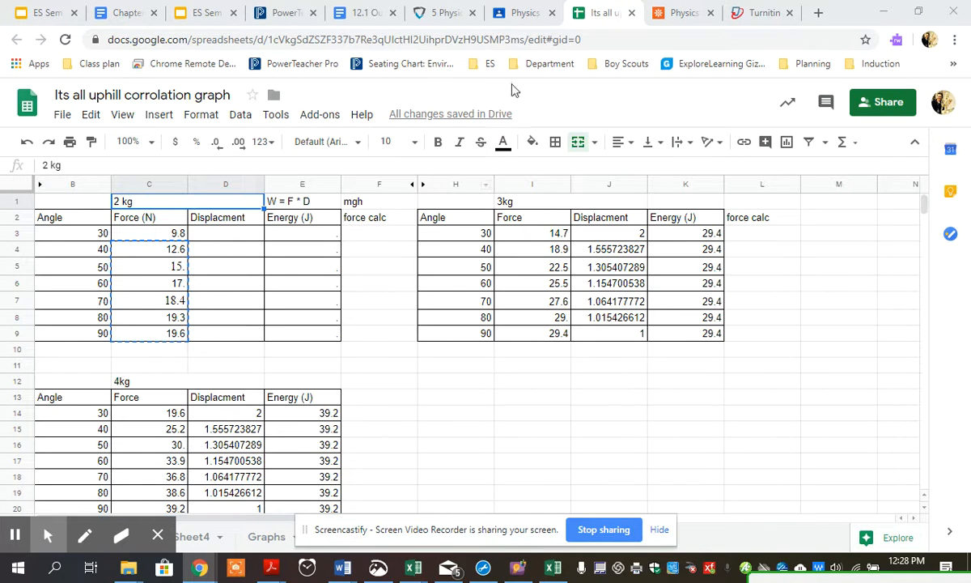
{"action": "left_click", "coordinate": [678, 13]}
{"action": "key", "text": "alt+Tab"}
{"action": "left_click", "coordinate": [595, 13]}
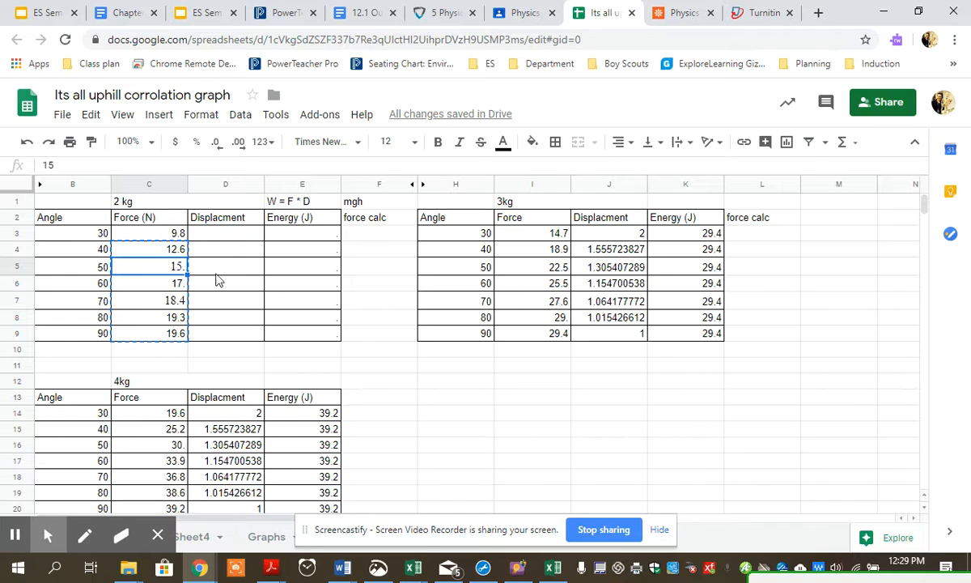
Try to calculate the 2 kg table's first Displacment cell with the formula =1/sin(A1)
{"action": "left_click", "coordinate": [223, 242]}
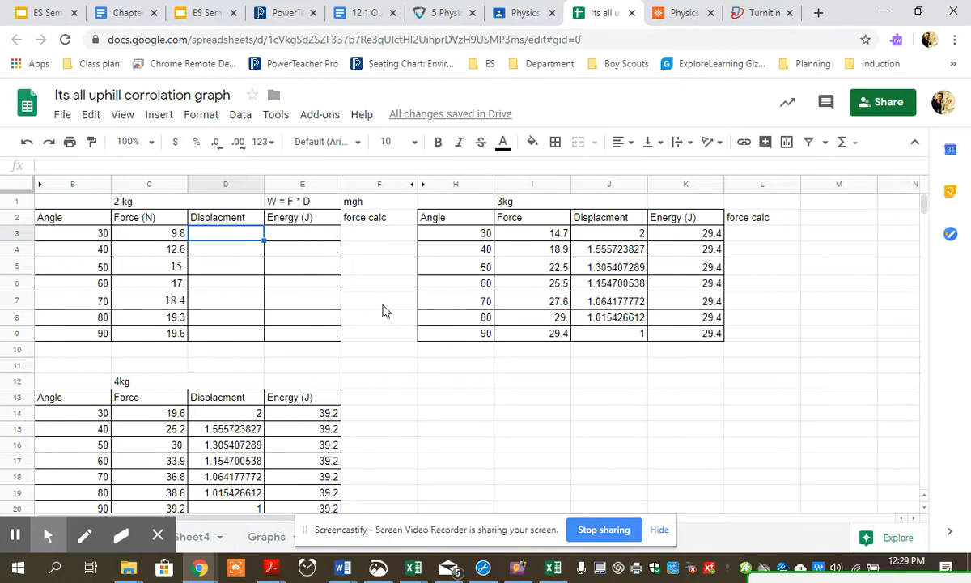
{"action": "type", "text": "=1/"}
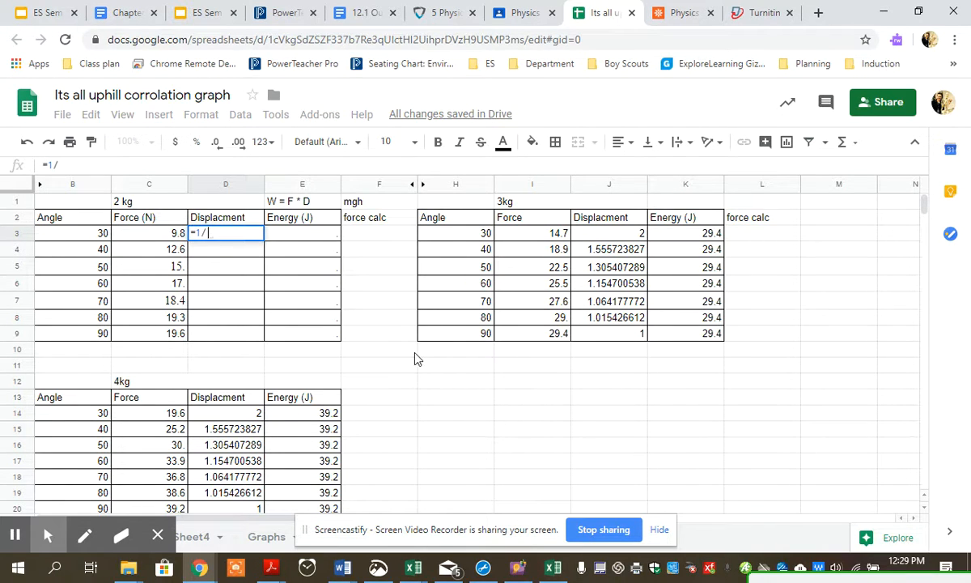
{"action": "type", "text": "sin"}
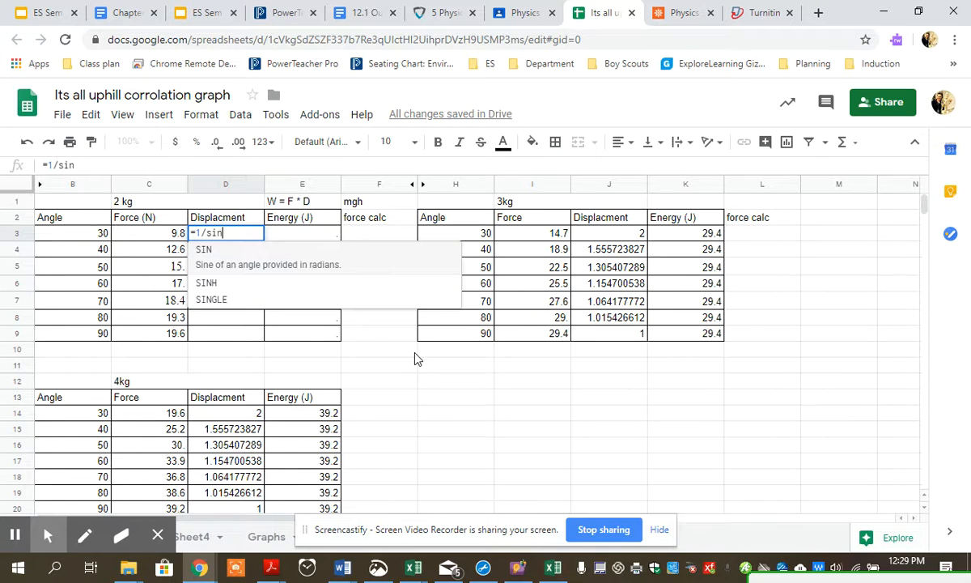
{"action": "type", "text": "("}
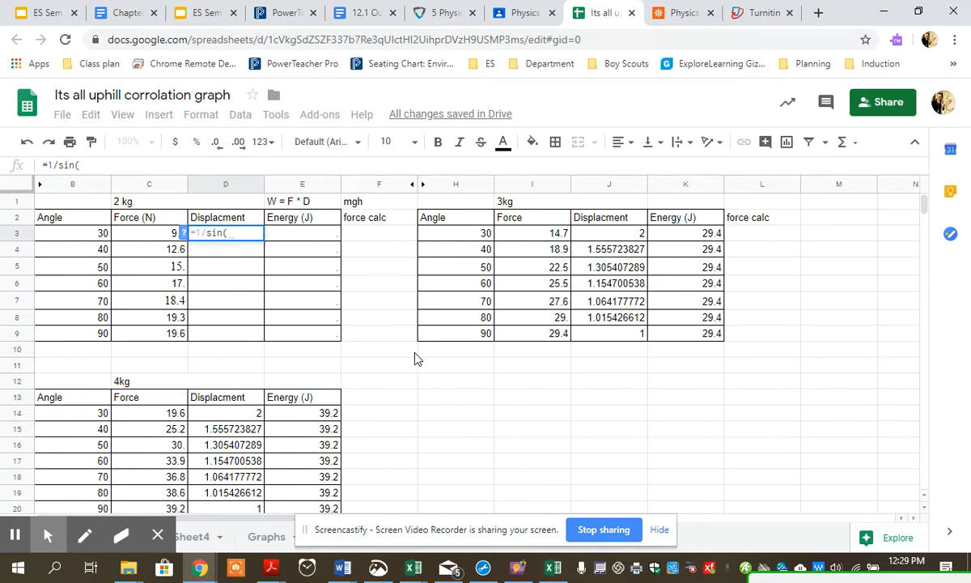
{"action": "type", "text": "a1"}
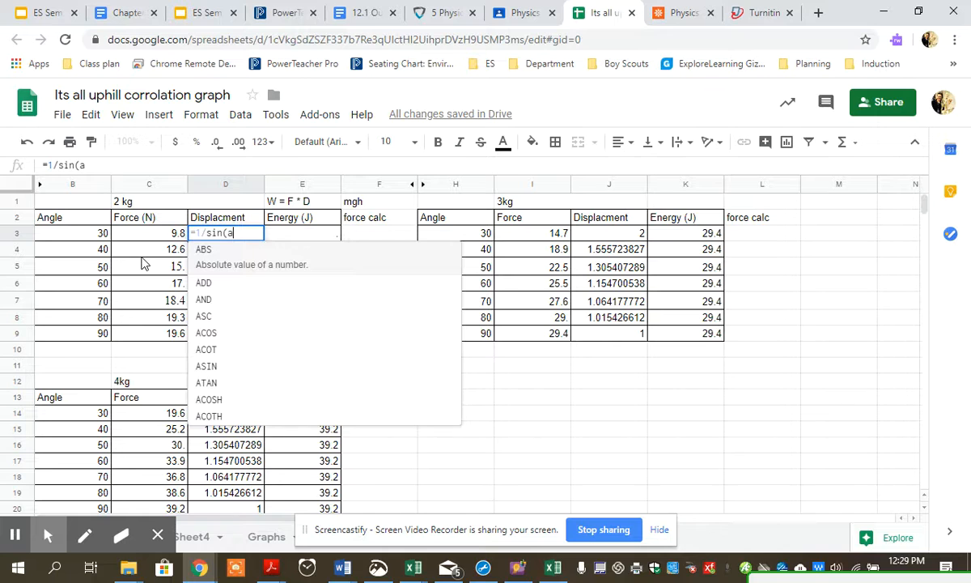
Unhide column A and clear the 2 kg table's radians values in A3:A9 and its first Displacment formula
{"action": "left_click", "coordinate": [36, 186]}
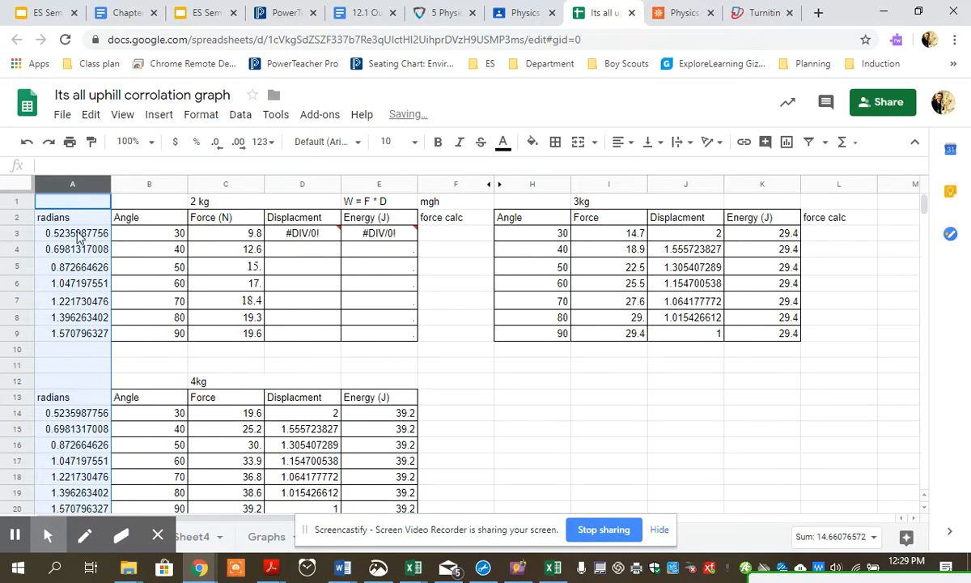
{"action": "left_click", "coordinate": [315, 241]}
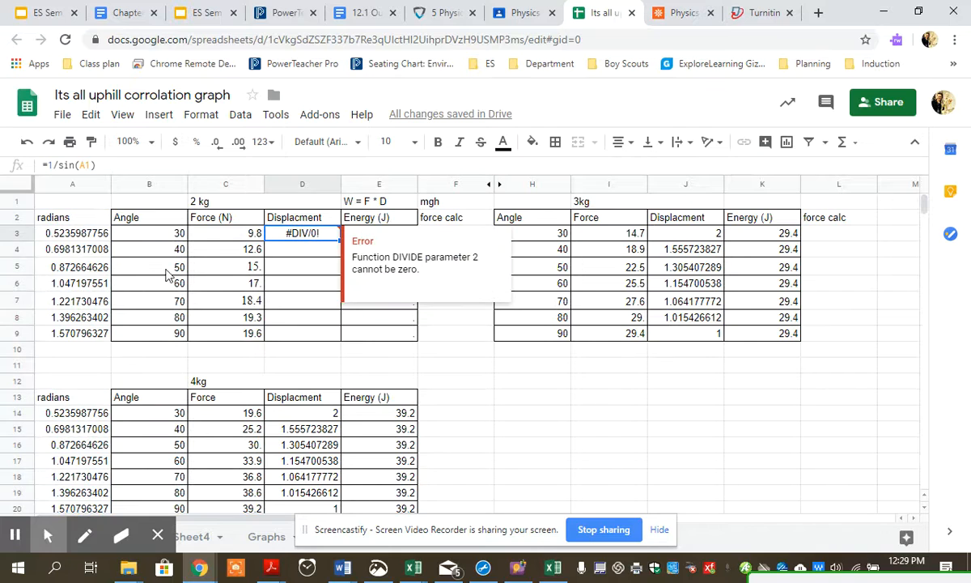
{"action": "left_click_drag", "start_coordinate": [69, 233], "coordinate": [81, 340]}
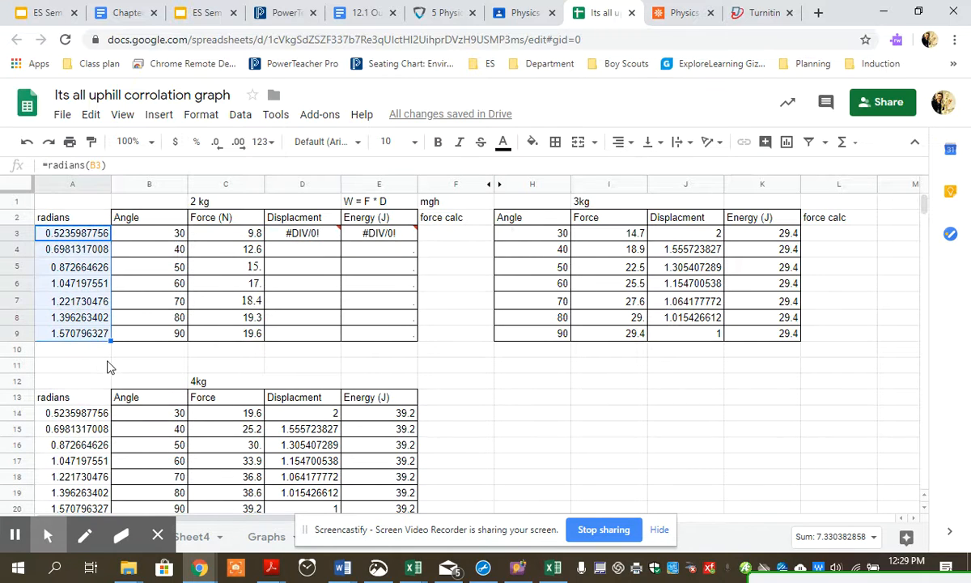
{"action": "key", "text": "Delete"}
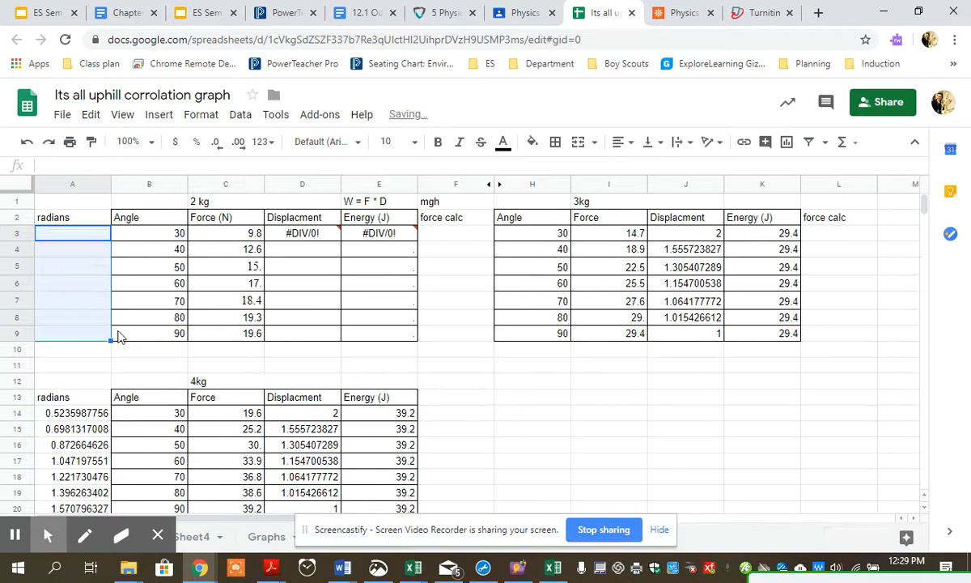
{"action": "left_click", "coordinate": [312, 241]}
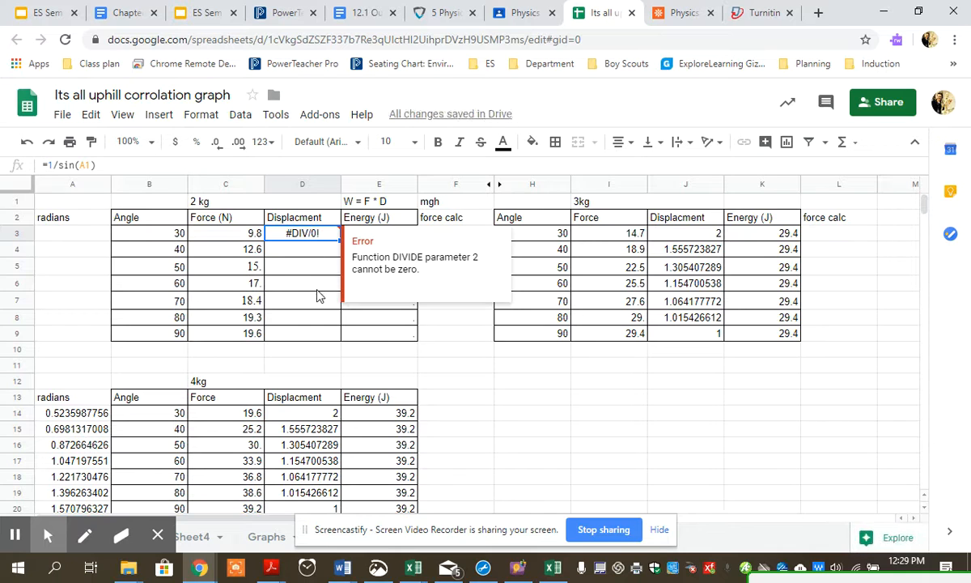
{"action": "key", "text": "Delete"}
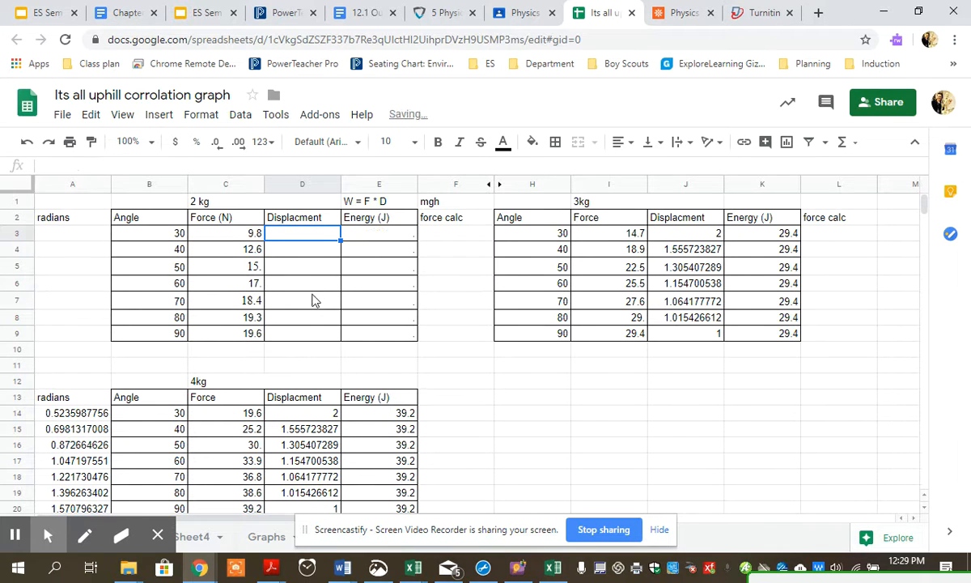
Convert the 2 kg table's angles to radians with =radians(B3) in A3 and fill the formula down to A9
{"action": "left_click", "coordinate": [81, 238]}
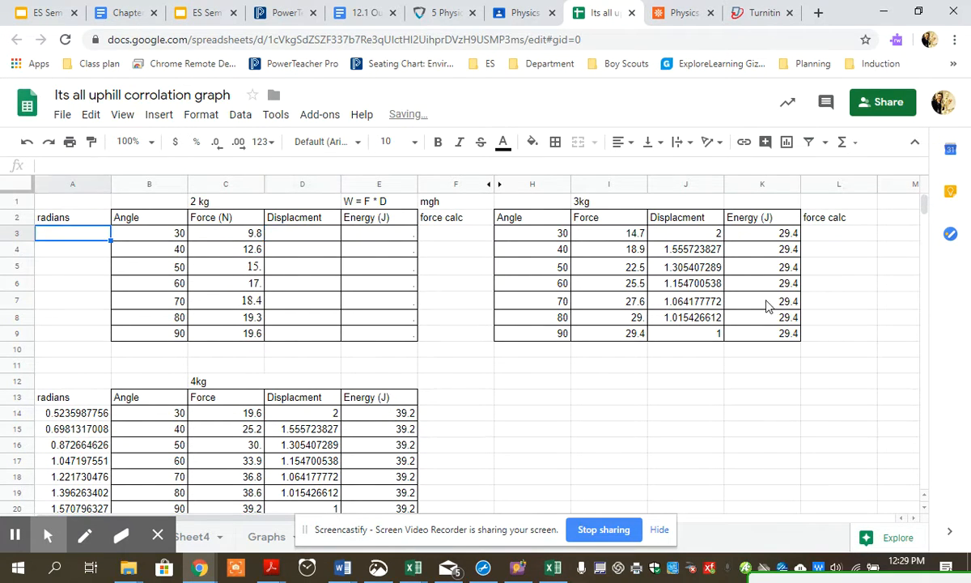
{"action": "type", "text": "=r"}
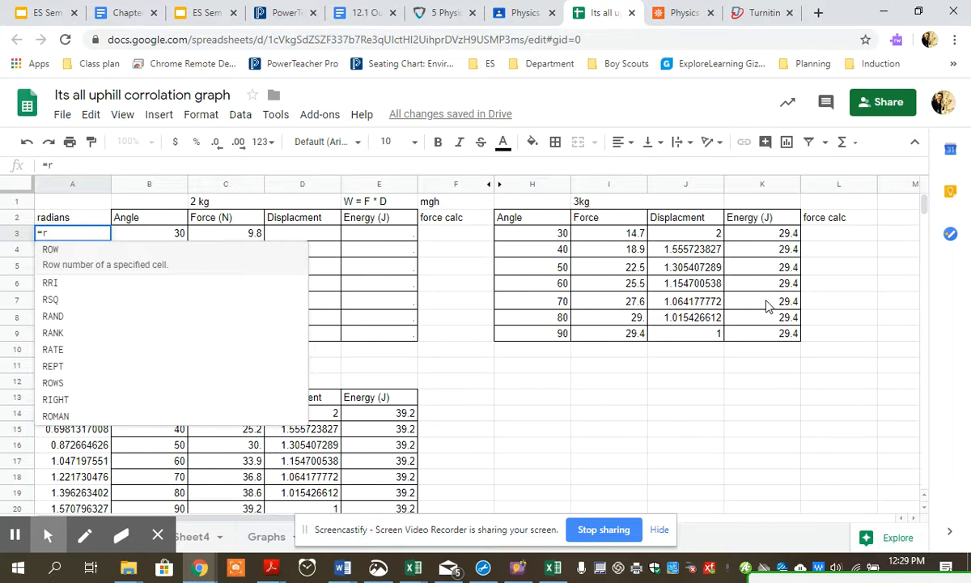
{"action": "type", "text": "adians("}
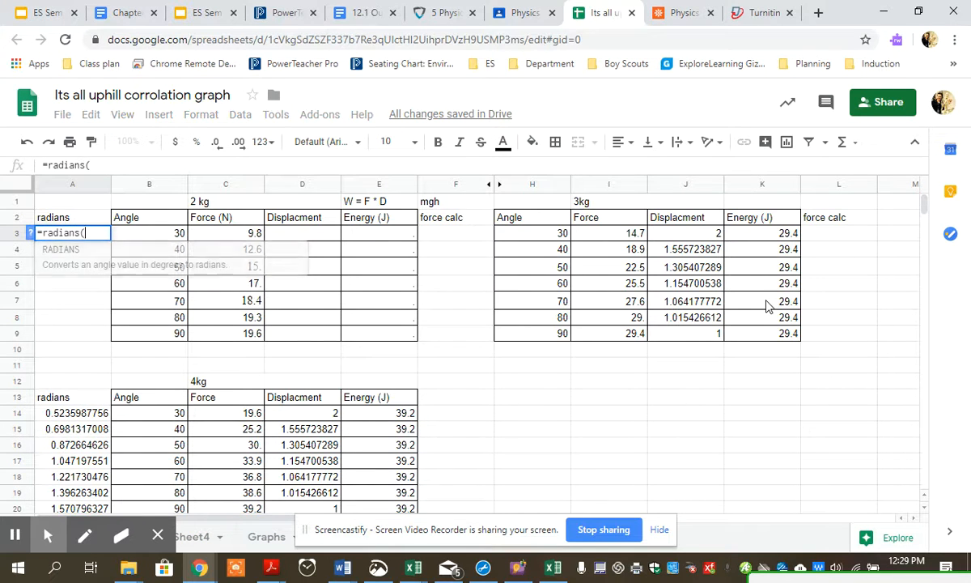
{"action": "left_click", "coordinate": [156, 231]}
{"action": "key", "text": "Return"}
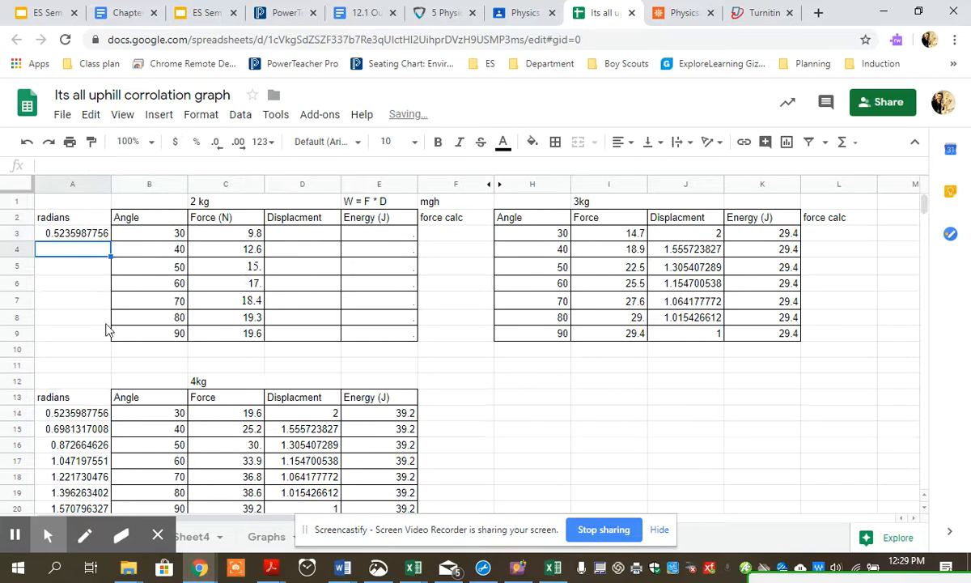
{"action": "left_click", "coordinate": [89, 230]}
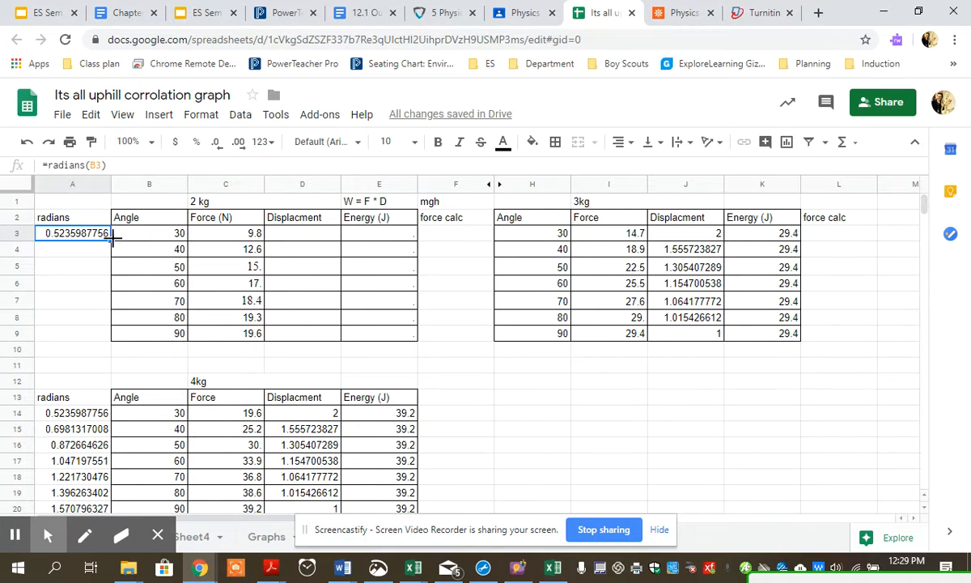
{"action": "left_click_drag", "start_coordinate": [111, 241], "coordinate": [123, 333]}
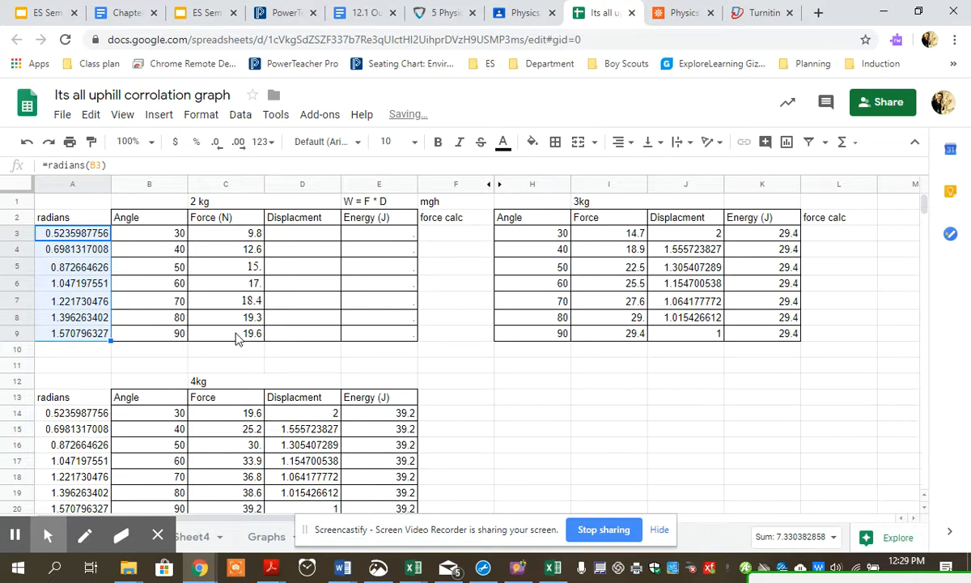
Calculate the 2 kg table's Displacment with =1/sin(A3) in D3 and fill the formula down to D9
{"action": "left_click", "coordinate": [276, 235]}
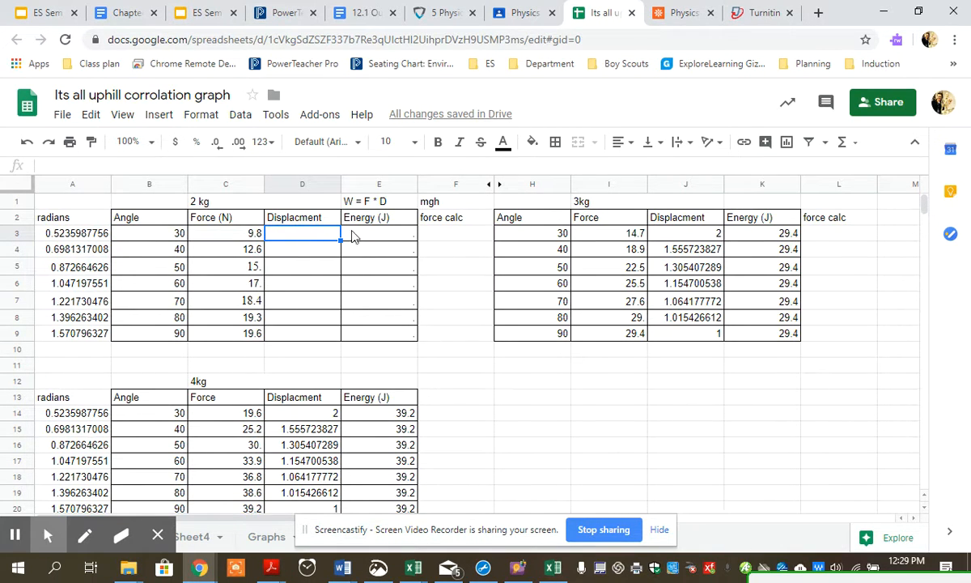
{"action": "type", "text": "1/sin"}
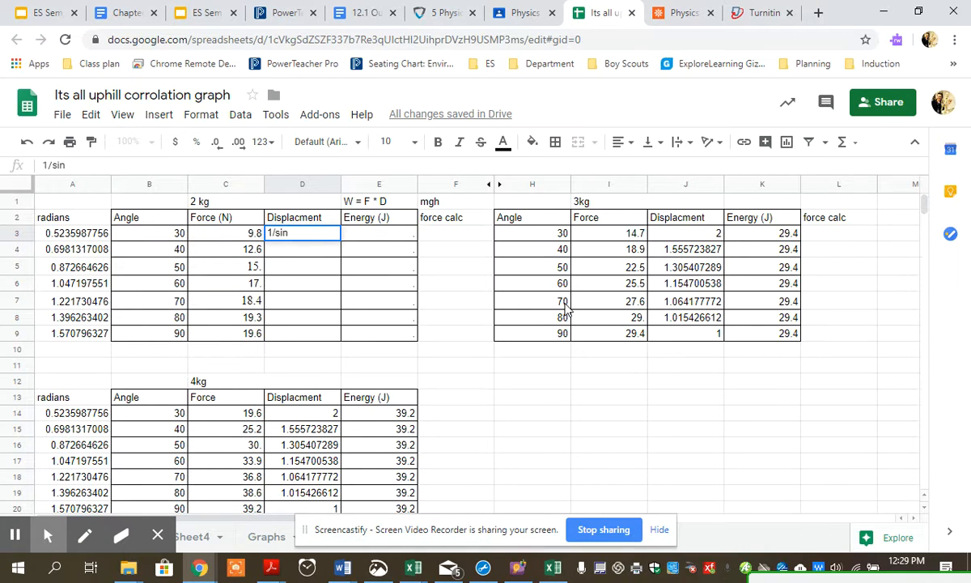
{"action": "type", "text": "("}
{"action": "left_click", "coordinate": [93, 233]}
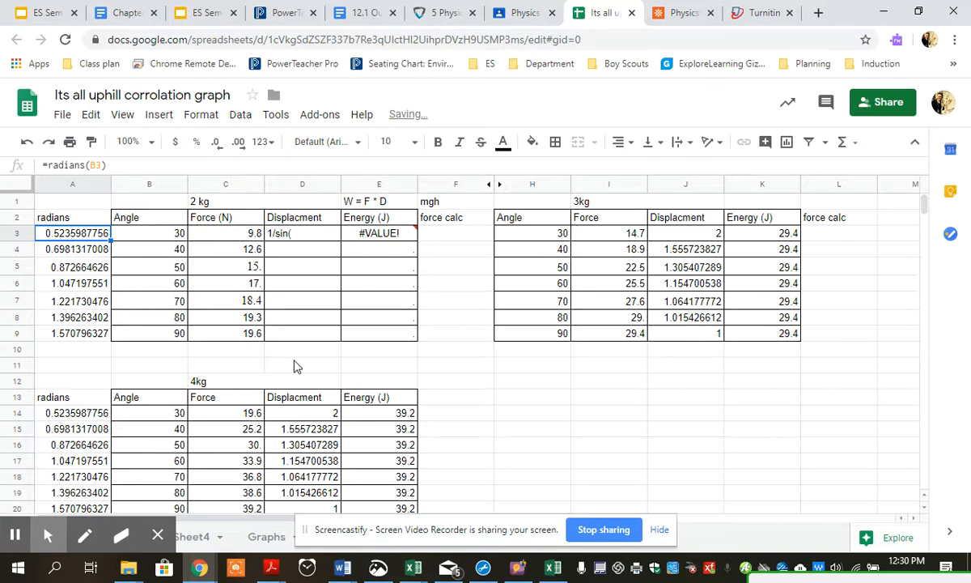
{"action": "left_click", "coordinate": [270, 236]}
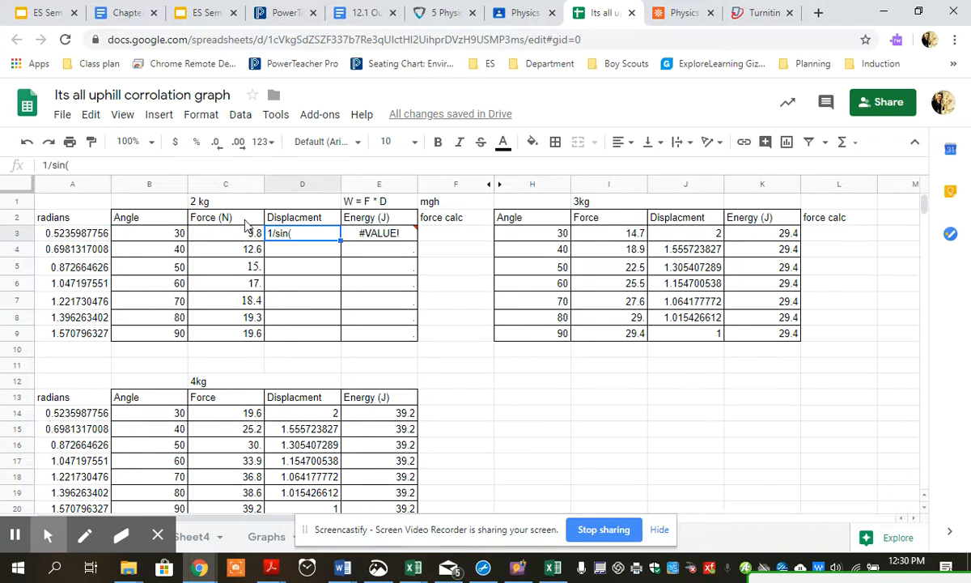
{"action": "left_click", "coordinate": [42, 164]}
{"action": "type", "text": "="}
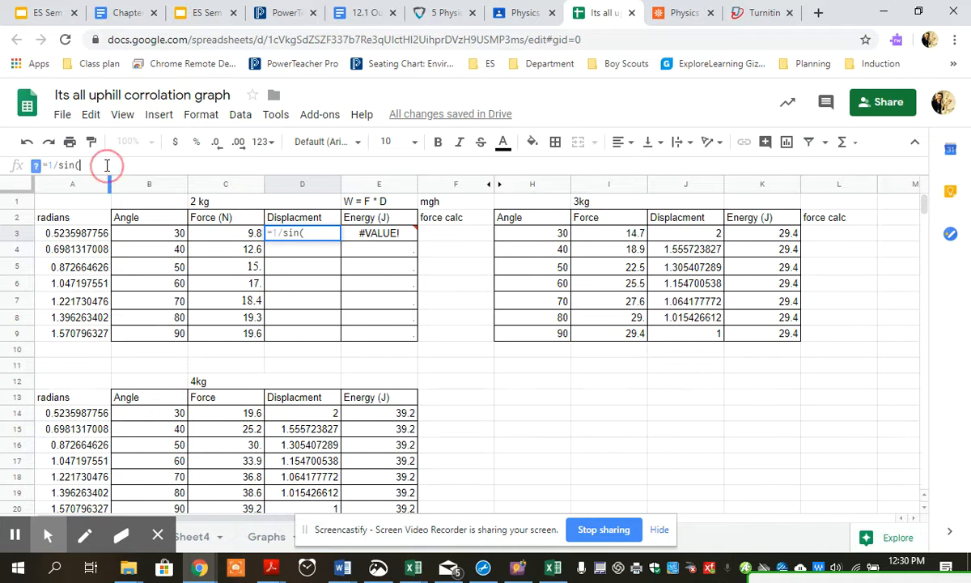
{"action": "left_click", "coordinate": [81, 232]}
{"action": "key", "text": "Return"}
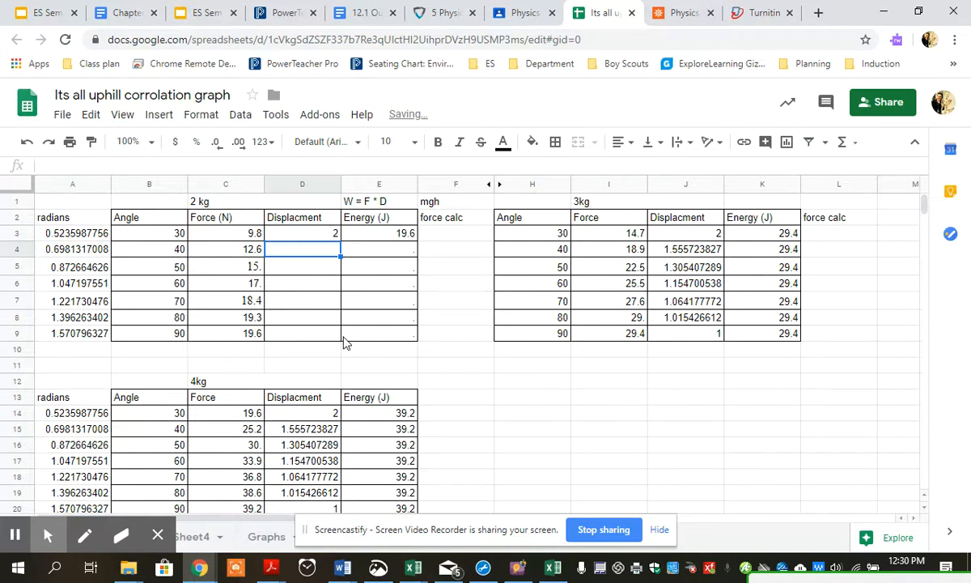
{"action": "left_click", "coordinate": [299, 233]}
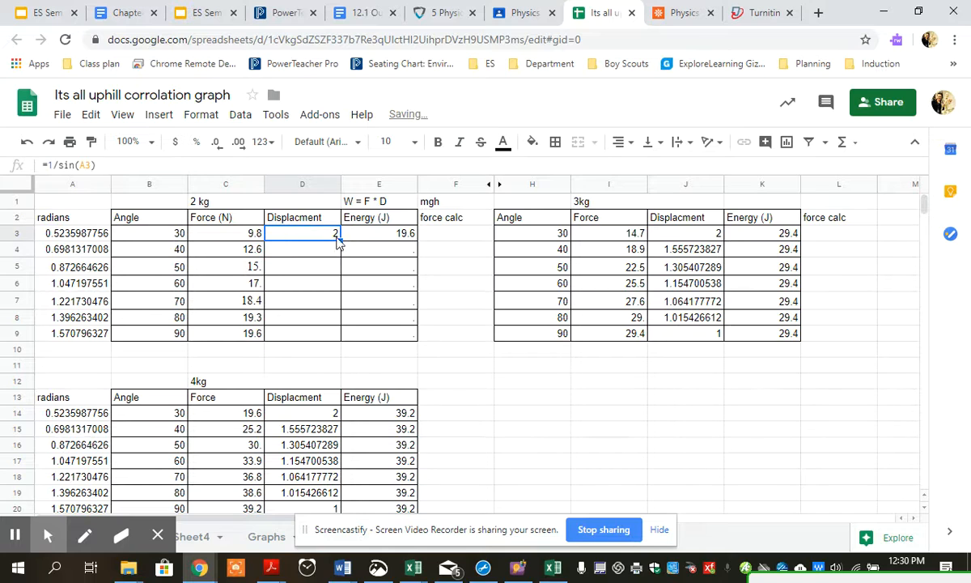
{"action": "left_click_drag", "start_coordinate": [340, 236], "coordinate": [345, 334]}
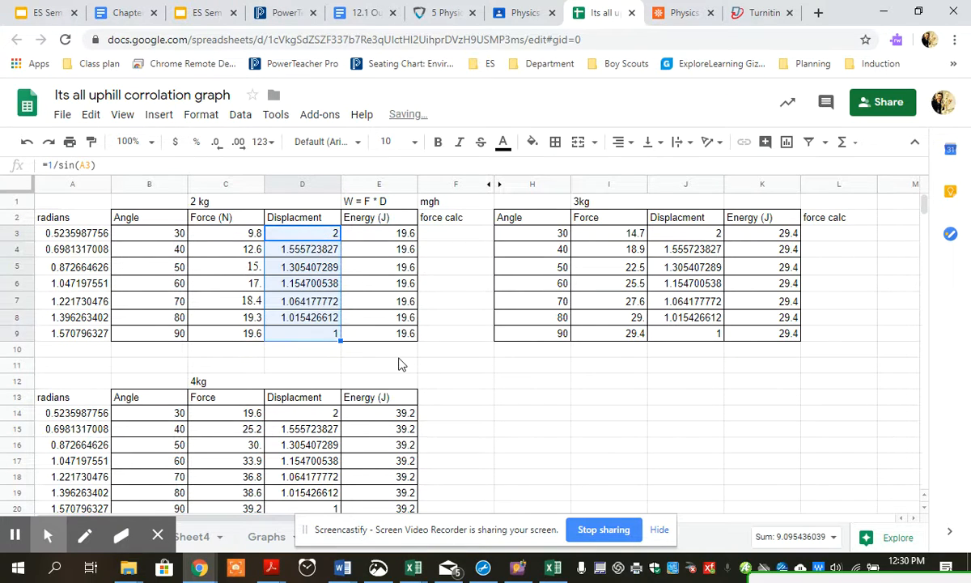
Check the Energy (J) formula =C3*D3 in E3 and fill it down to E9
{"action": "left_click", "coordinate": [408, 234]}
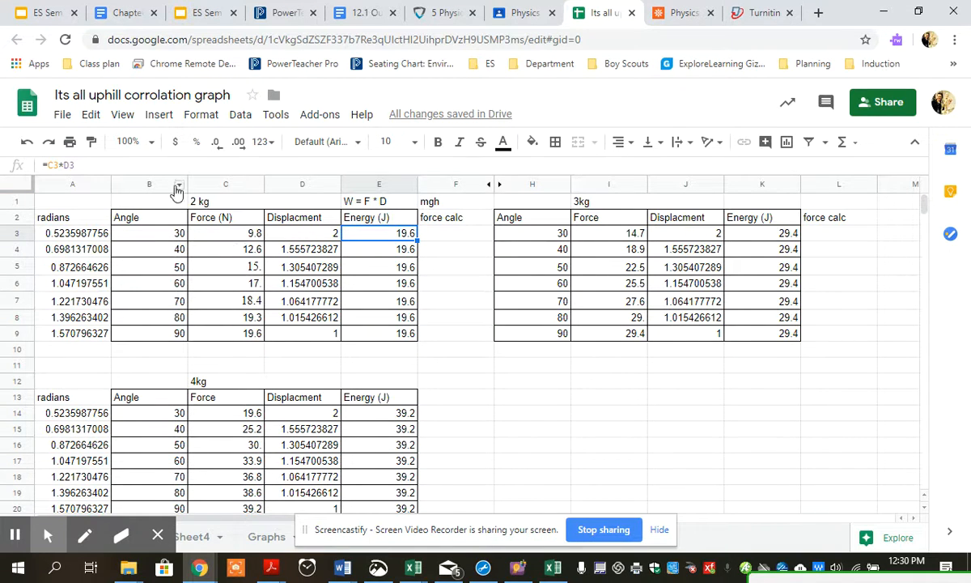
{"action": "left_click", "coordinate": [106, 165]}
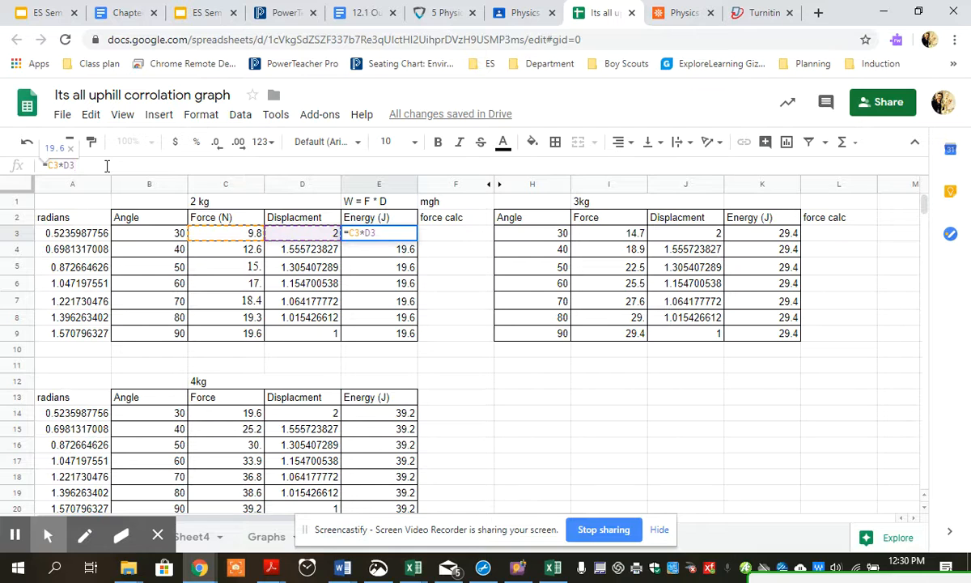
{"action": "key", "text": "Return"}
{"action": "key", "text": "Up"}
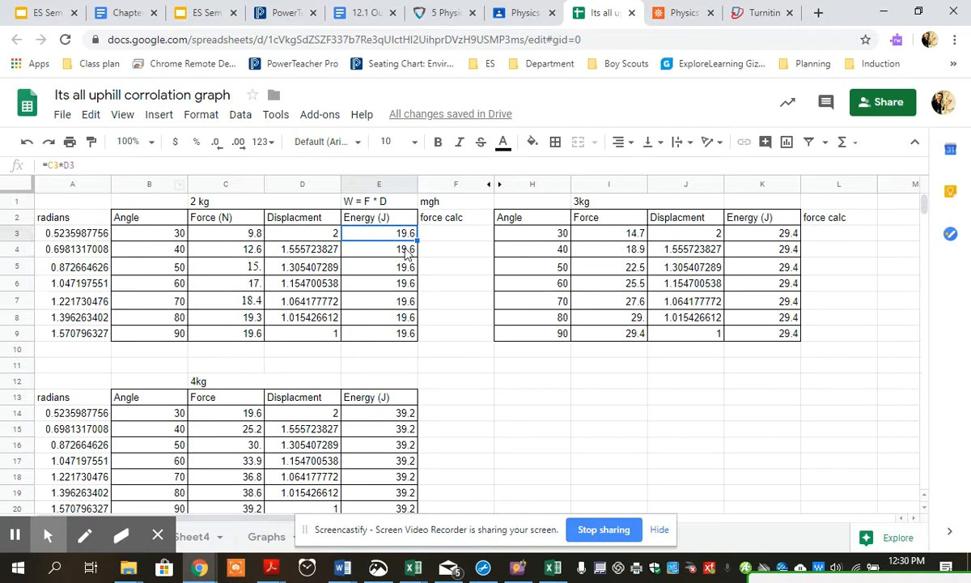
{"action": "left_click_drag", "start_coordinate": [417, 235], "coordinate": [413, 337]}
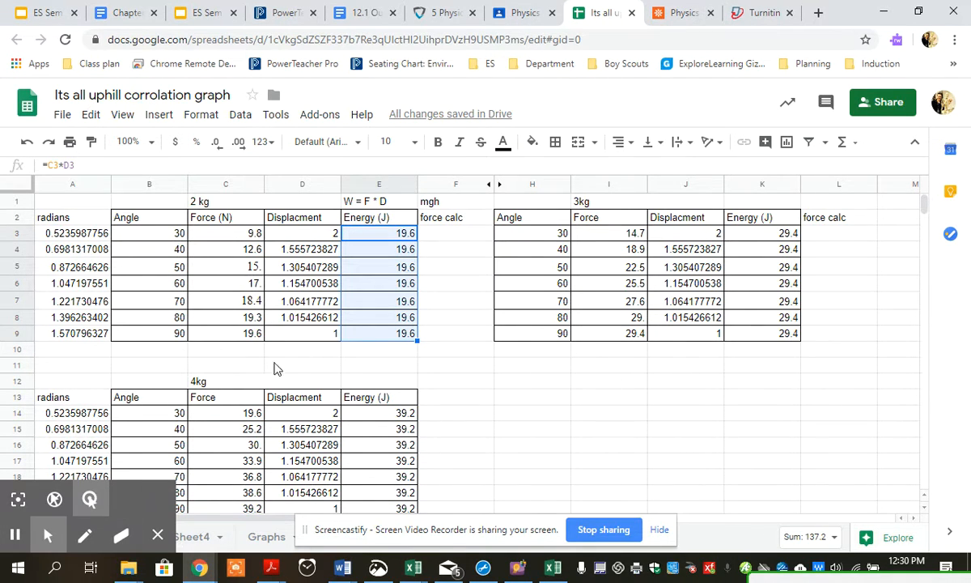
Copy the 2 kg table's Angle and Force (N) columns, B2:C9, and create a new blank spreadsheet
{"action": "left_click_drag", "start_coordinate": [143, 225], "coordinate": [223, 334]}
{"action": "right_click", "coordinate": [224, 317]}
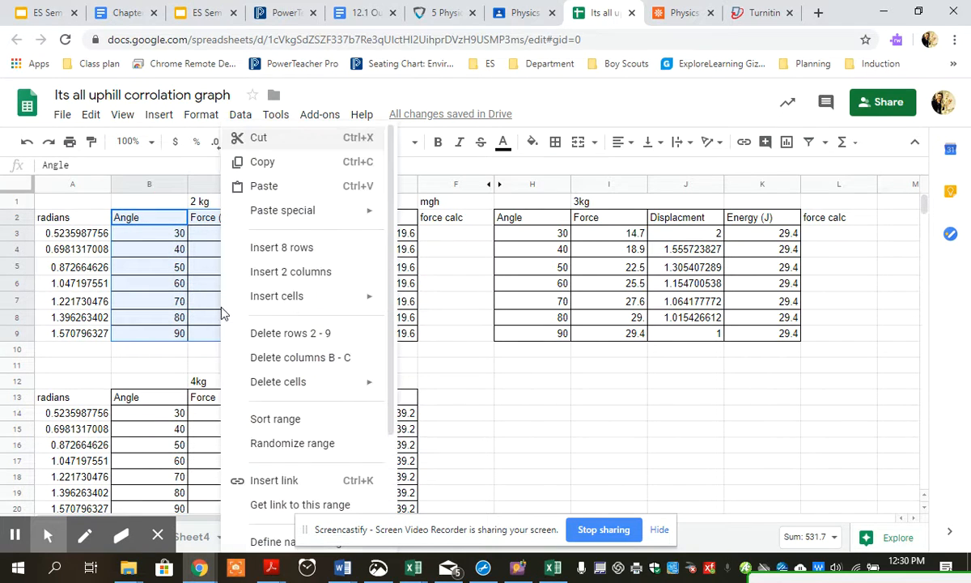
{"action": "left_click", "coordinate": [290, 162]}
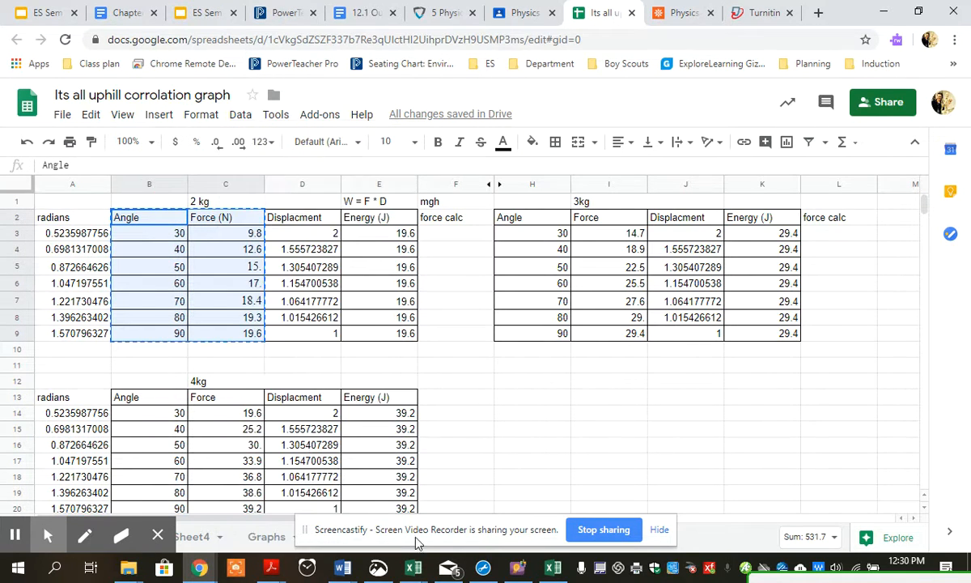
{"action": "left_click_drag", "start_coordinate": [497, 534], "coordinate": [534, 460]}
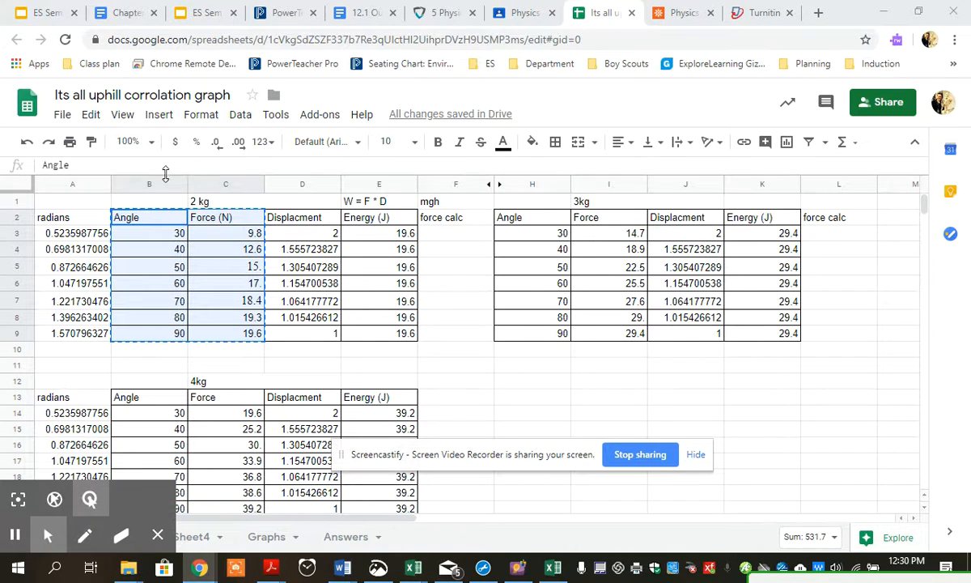
{"action": "left_click", "coordinate": [91, 114]}
{"action": "mouse_move", "coordinate": [63, 114]}
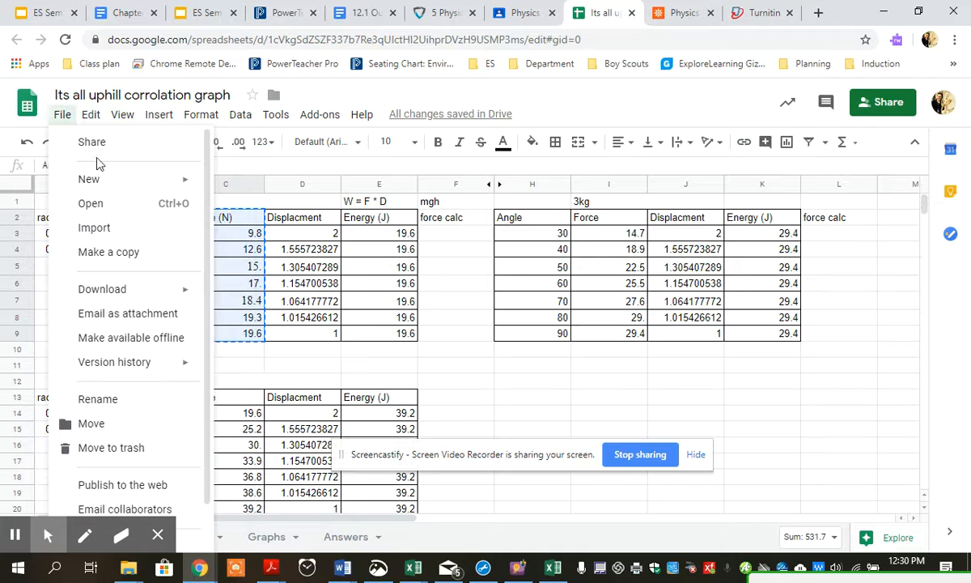
{"action": "mouse_move", "coordinate": [109, 180]}
{"action": "left_click", "coordinate": [248, 191]}
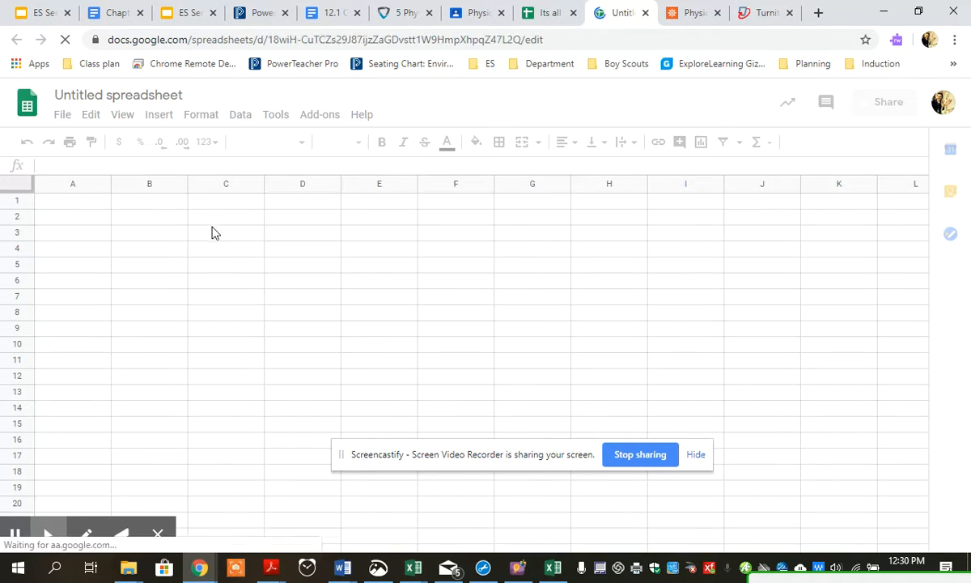
Paste the copied Angle and Force (N) data into the new spreadsheet starting at B2
{"action": "left_click", "coordinate": [166, 222]}
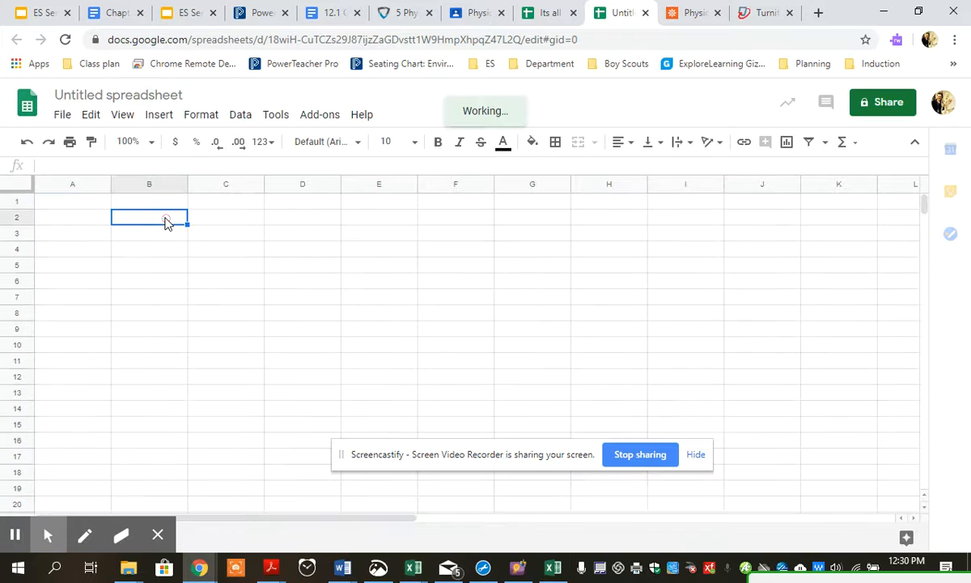
{"action": "right_click", "coordinate": [166, 221]}
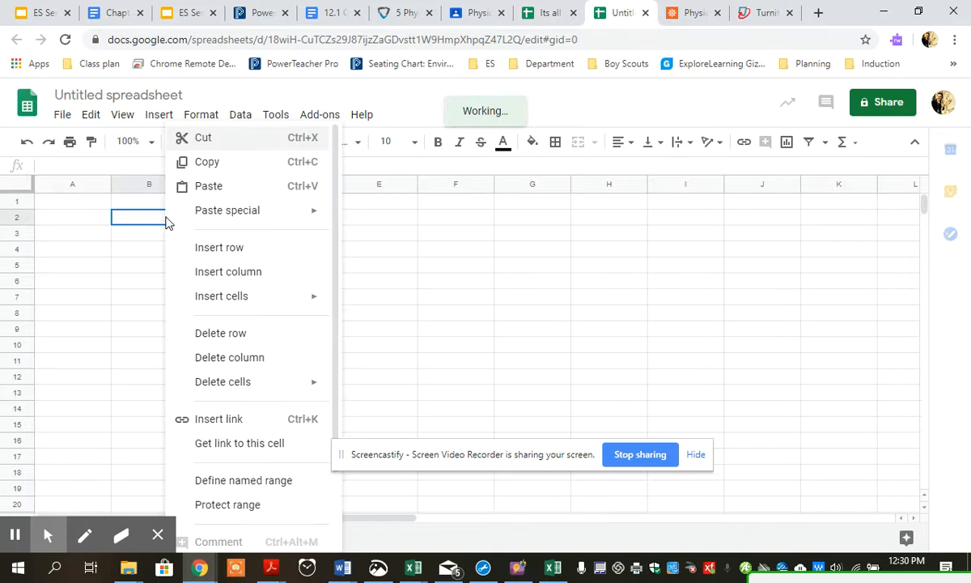
{"action": "left_click", "coordinate": [213, 195]}
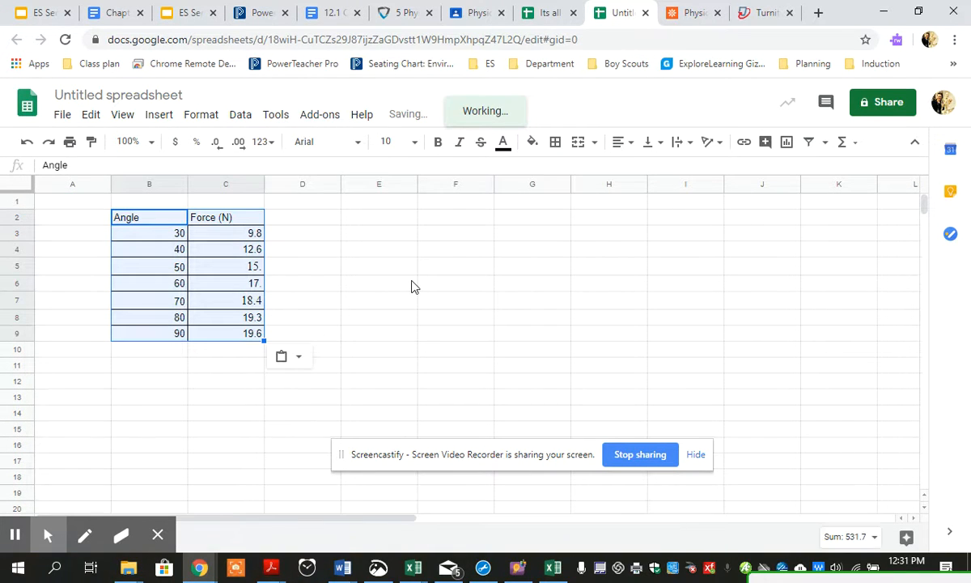
{"action": "left_click", "coordinate": [402, 268]}
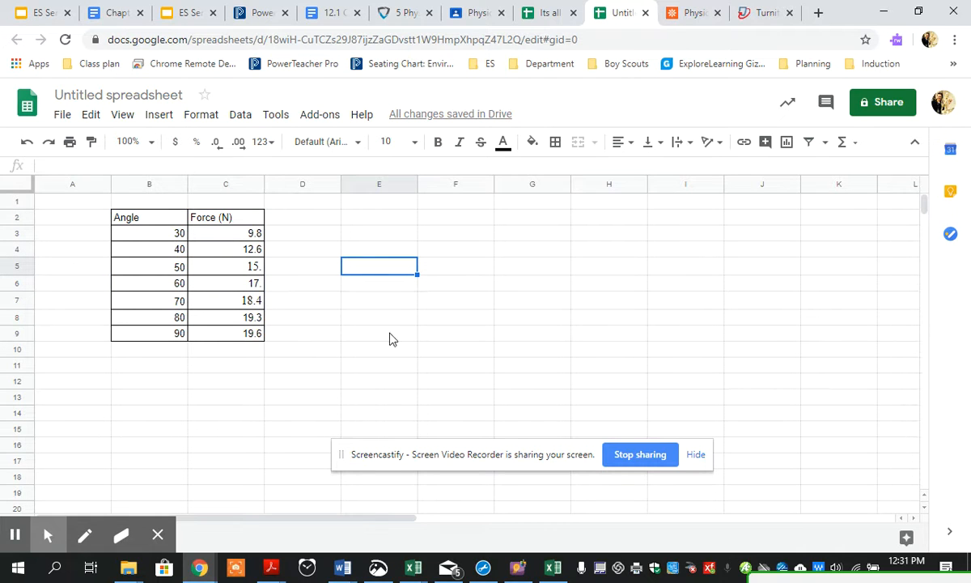
Insert a scatter chart of Force (N) vs. Angle from B2:C9 and move it off the table's headers
{"action": "left_click_drag", "start_coordinate": [126, 218], "coordinate": [235, 339]}
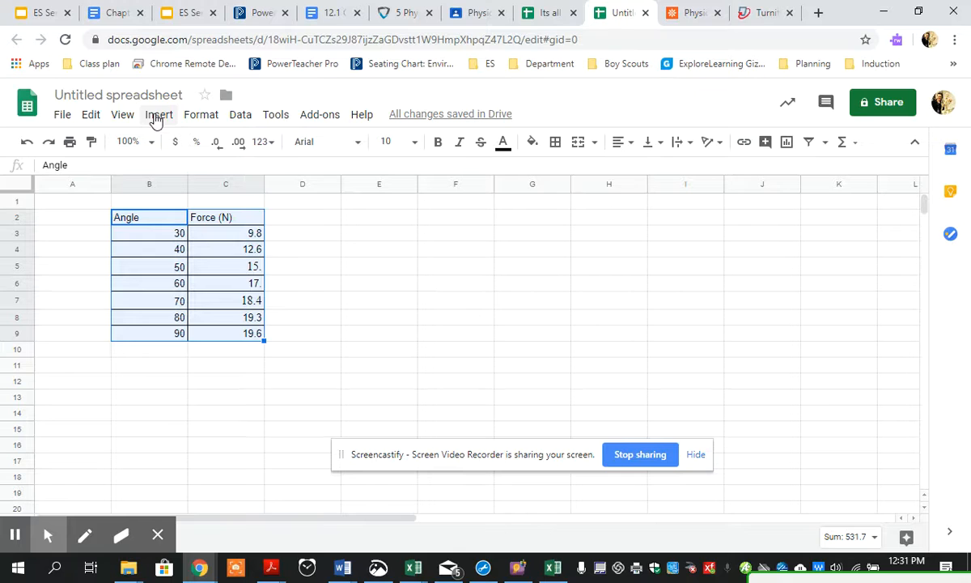
{"action": "left_click", "coordinate": [159, 115]}
{"action": "left_click", "coordinate": [215, 330]}
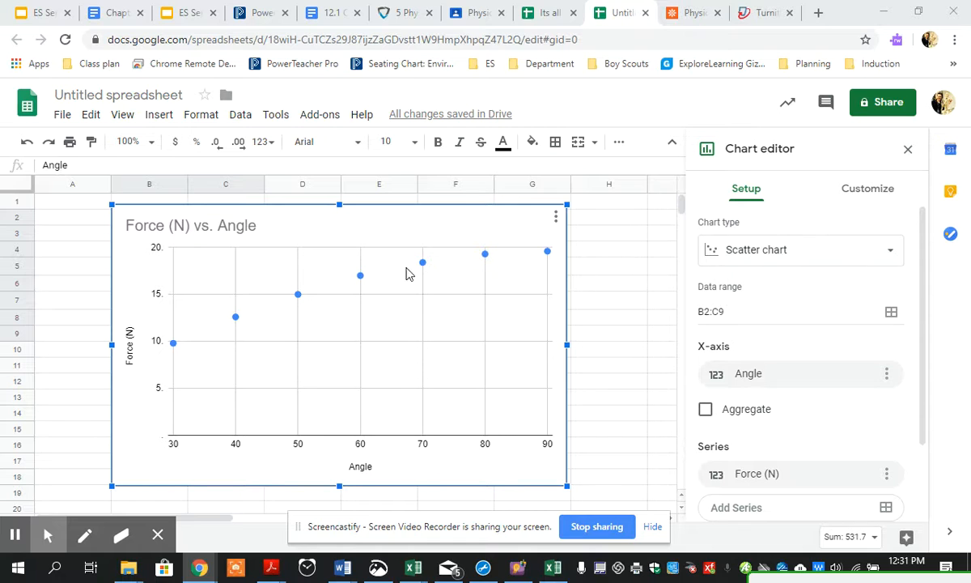
{"action": "left_click", "coordinate": [344, 227]}
{"action": "left_click", "coordinate": [429, 332]}
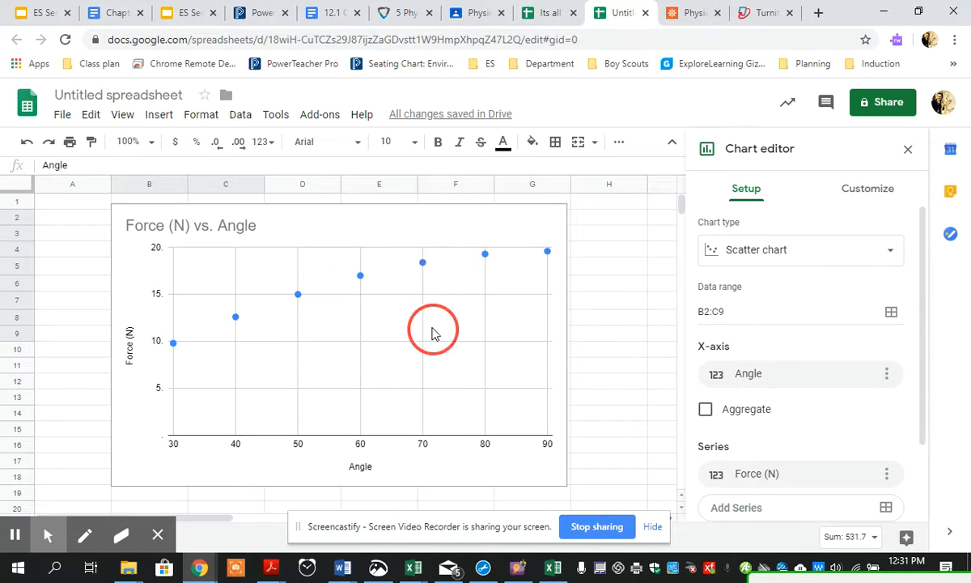
{"action": "left_click_drag", "start_coordinate": [416, 219], "coordinate": [500, 259]}
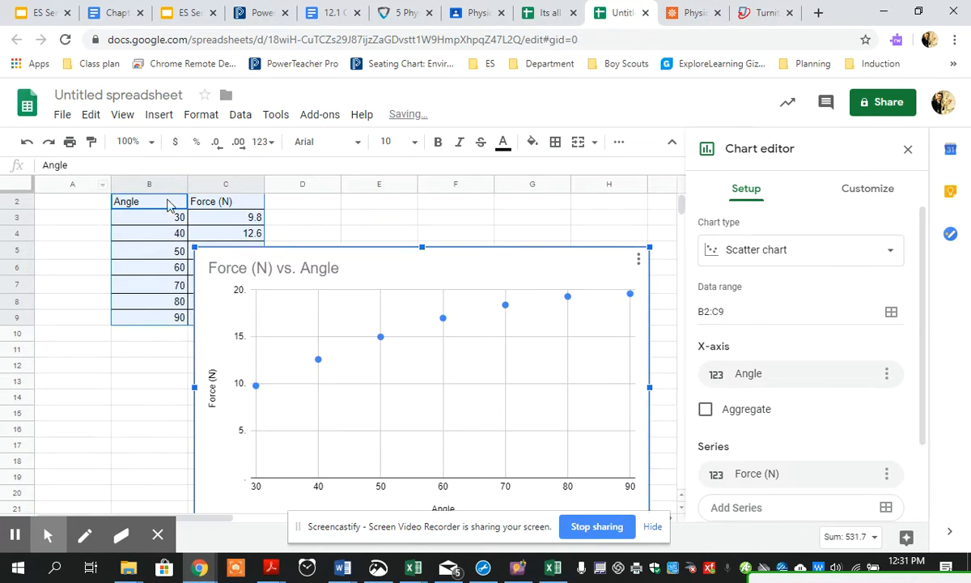
{"action": "left_click", "coordinate": [216, 203]}
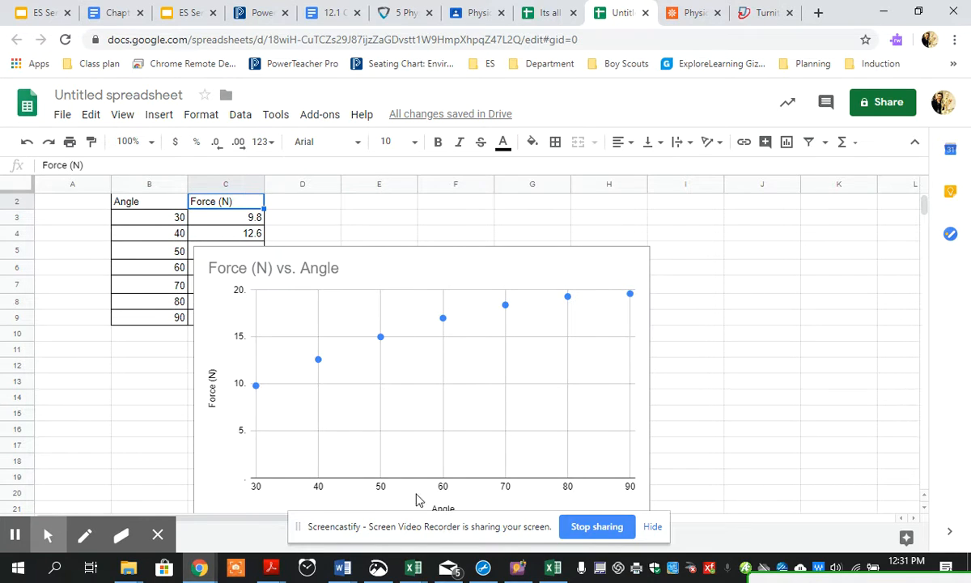
Add a trendline to the Force (N) series of the scatter chart
{"action": "left_click", "coordinate": [448, 325]}
{"action": "left_click", "coordinate": [447, 326]}
{"action": "left_click", "coordinate": [444, 322]}
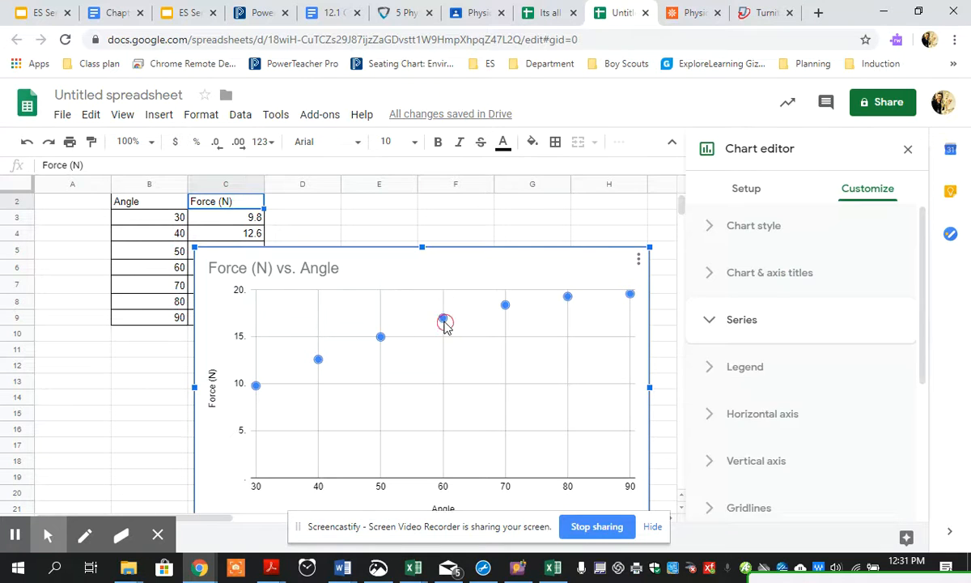
{"action": "scroll", "coordinate": [809, 354], "scroll_direction": "down", "scroll_amount": 2}
{"action": "scroll", "coordinate": [816, 358], "scroll_direction": "down", "scroll_amount": 3}
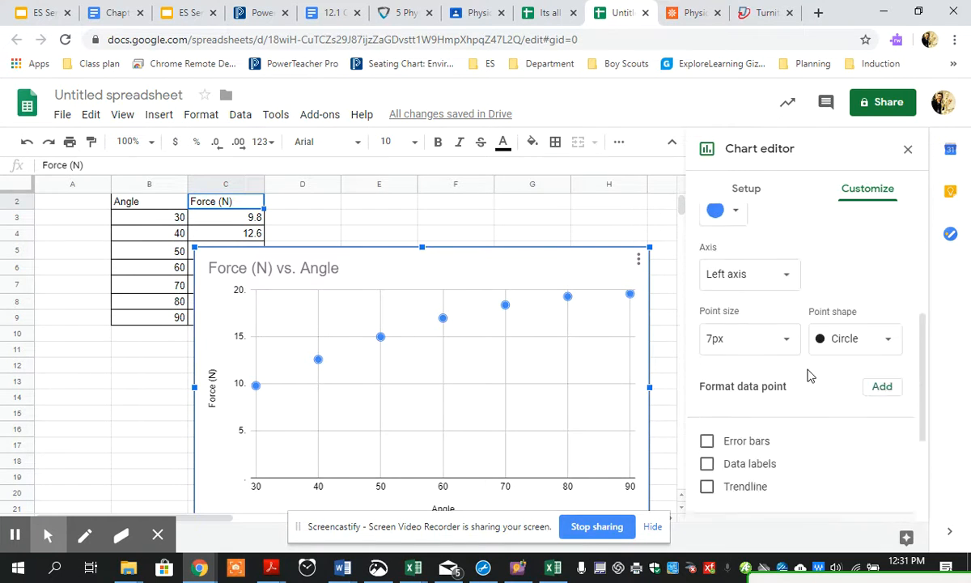
{"action": "left_click", "coordinate": [707, 359]}
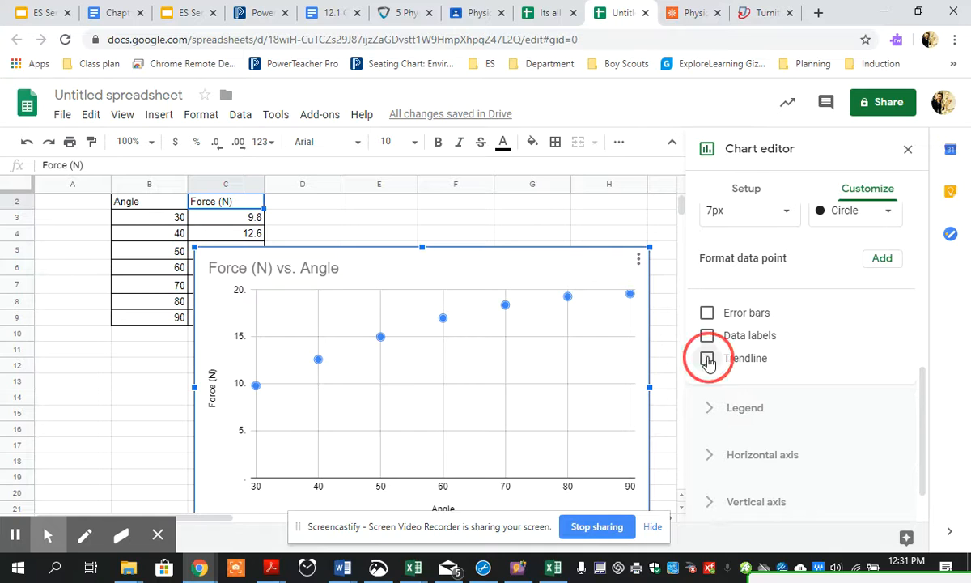
{"action": "scroll", "coordinate": [793, 408], "scroll_direction": "down", "scroll_amount": 1}
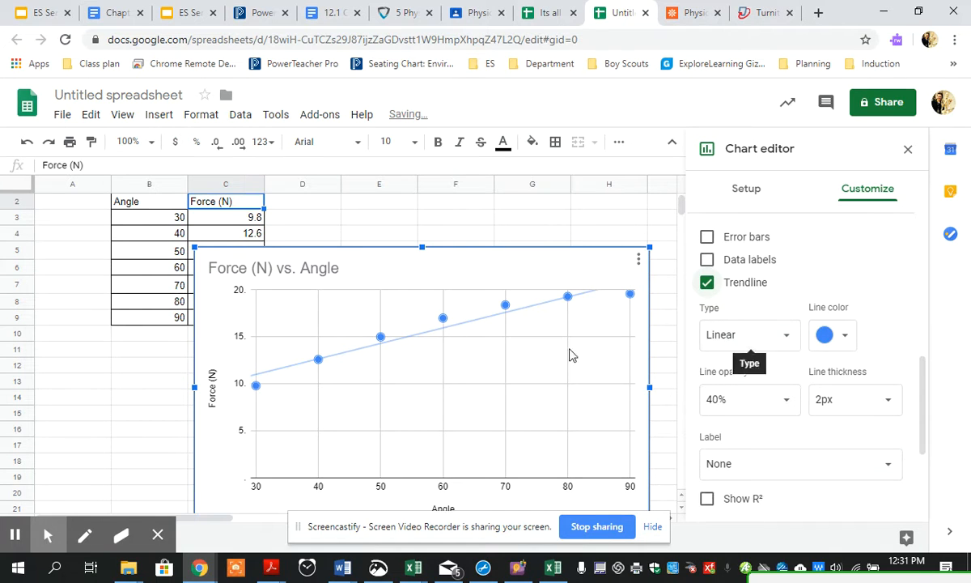
Change the trendline type to Polynomial and show its R² value
{"action": "left_click", "coordinate": [764, 338]}
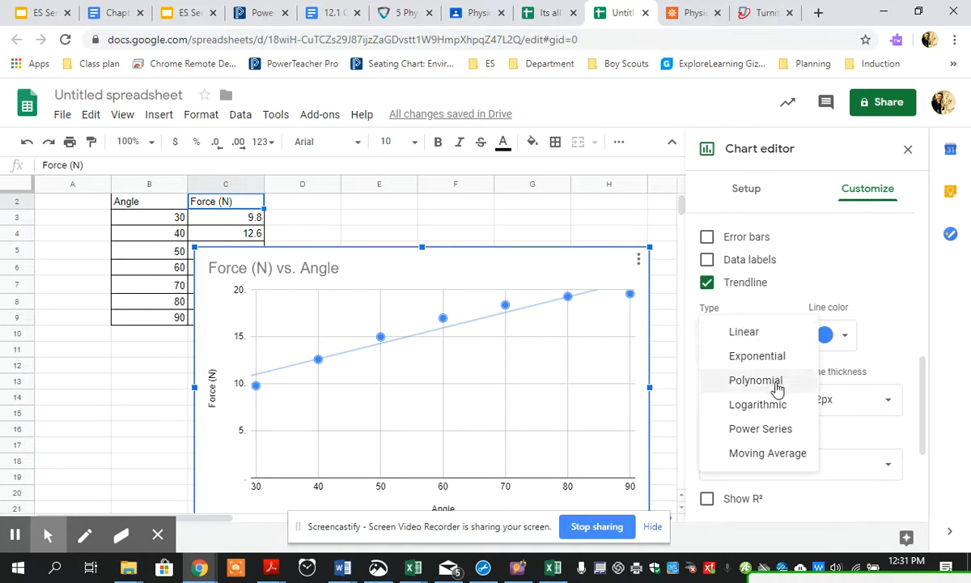
{"action": "left_click", "coordinate": [756, 380]}
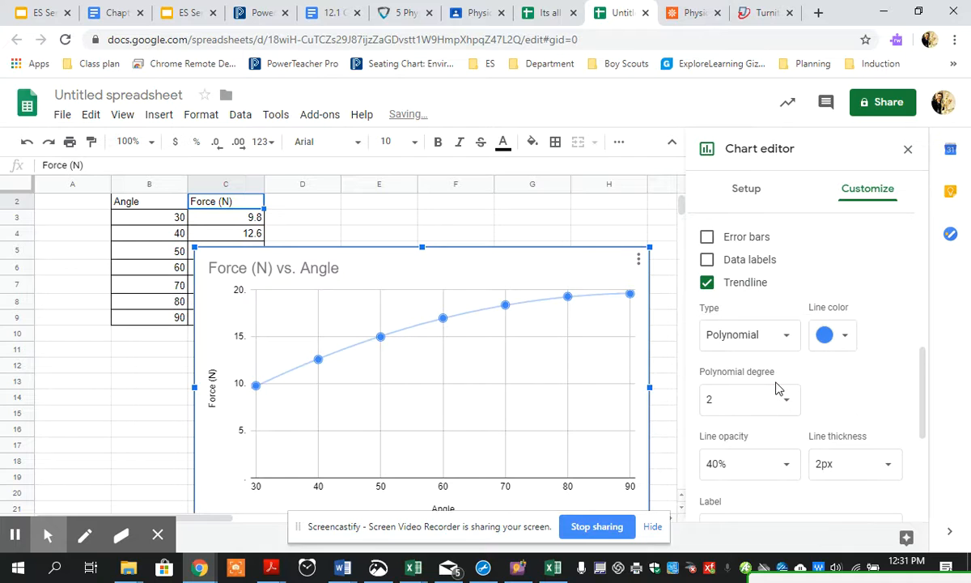
{"action": "scroll", "coordinate": [846, 348], "scroll_direction": "down", "scroll_amount": 1}
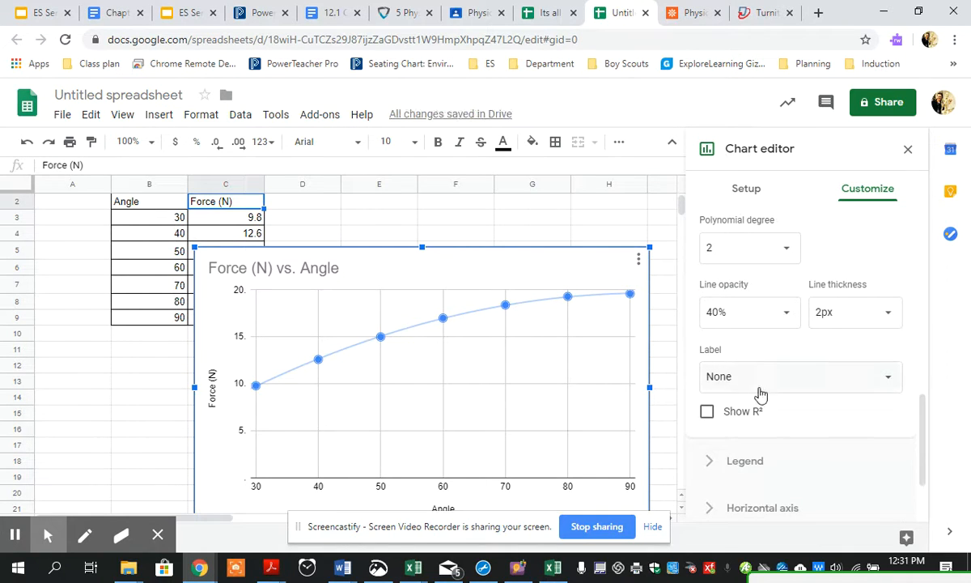
{"action": "left_click", "coordinate": [707, 411]}
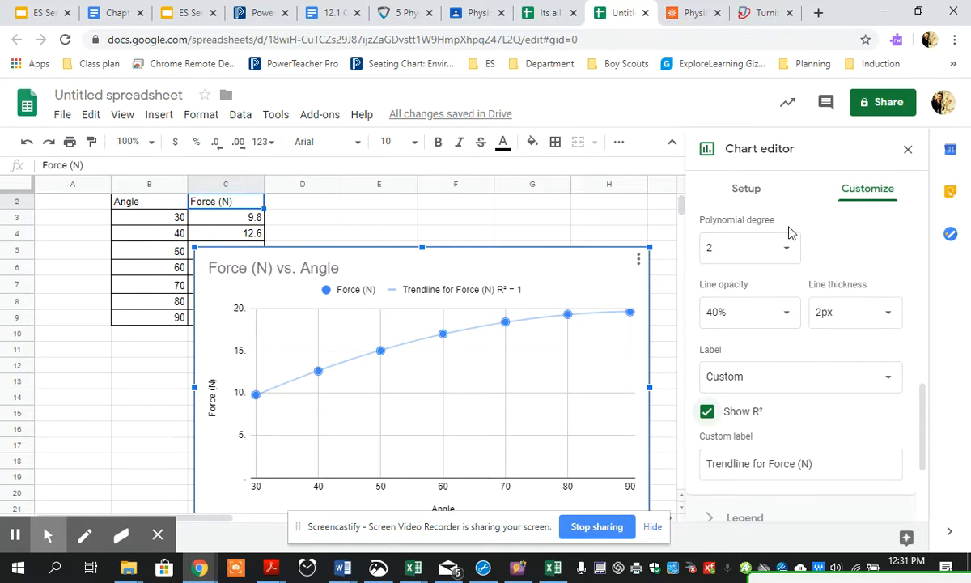
{"action": "left_click", "coordinate": [906, 149]}
Move the chart beside the data table and shrink it to span about columns D to G, rows 2 to 12
{"action": "left_click", "coordinate": [508, 271]}
{"action": "left_click_drag", "start_coordinate": [503, 267], "coordinate": [622, 220]}
{"action": "left_click_drag", "start_coordinate": [767, 478], "coordinate": [582, 366]}
{"action": "left_click", "coordinate": [542, 217]}
{"action": "right_click", "coordinate": [543, 219]}
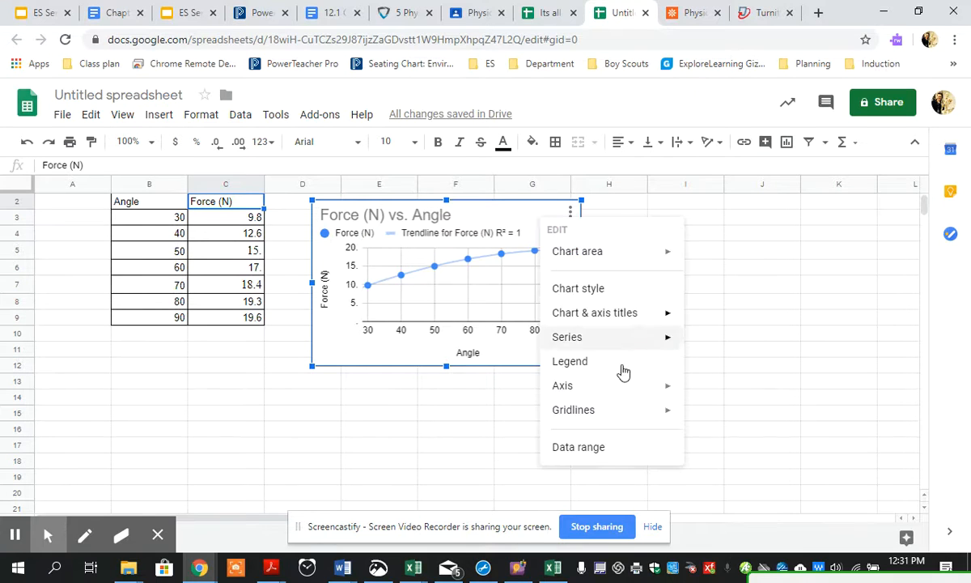
{"action": "left_click", "coordinate": [499, 214]}
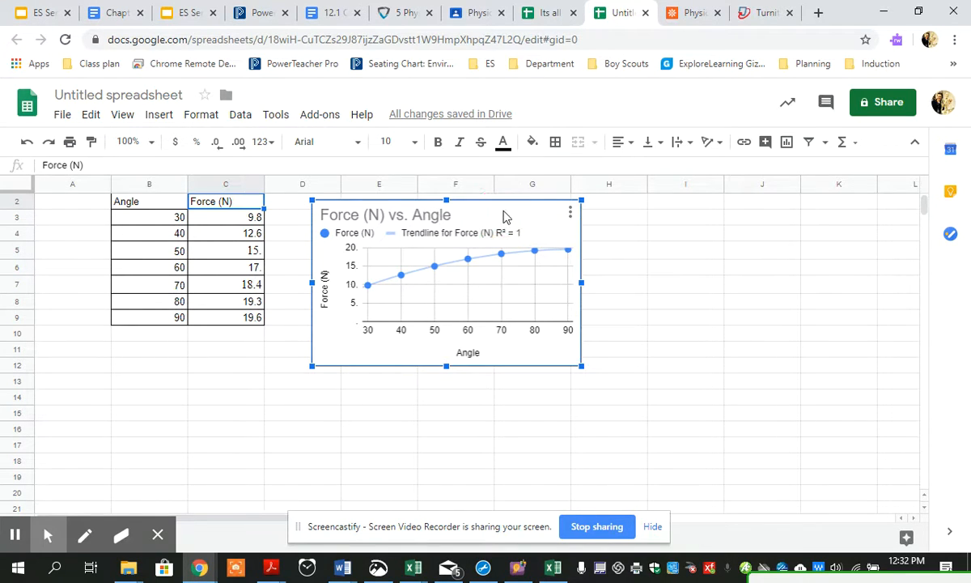
{"action": "key", "text": "Escape"}
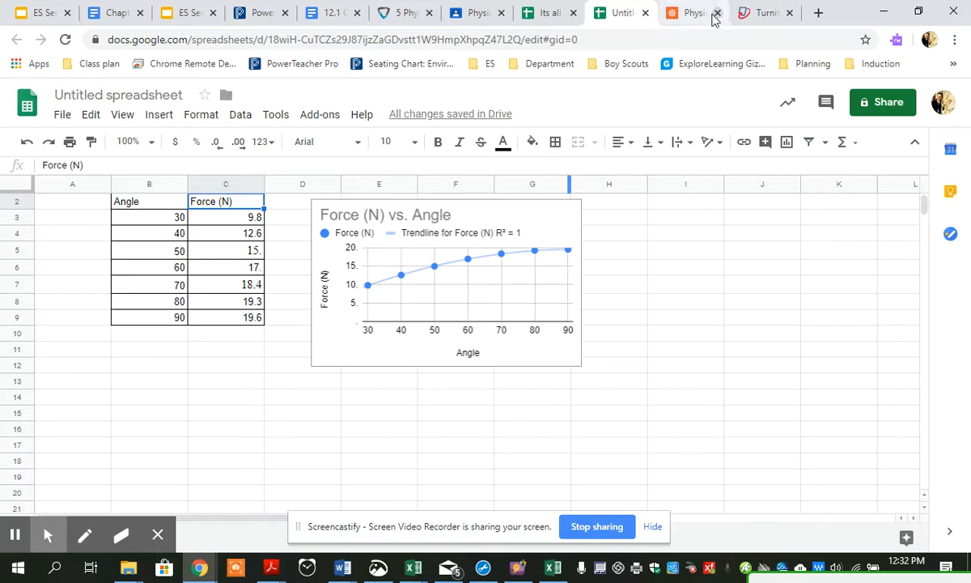
{"action": "left_click", "coordinate": [552, 215]}
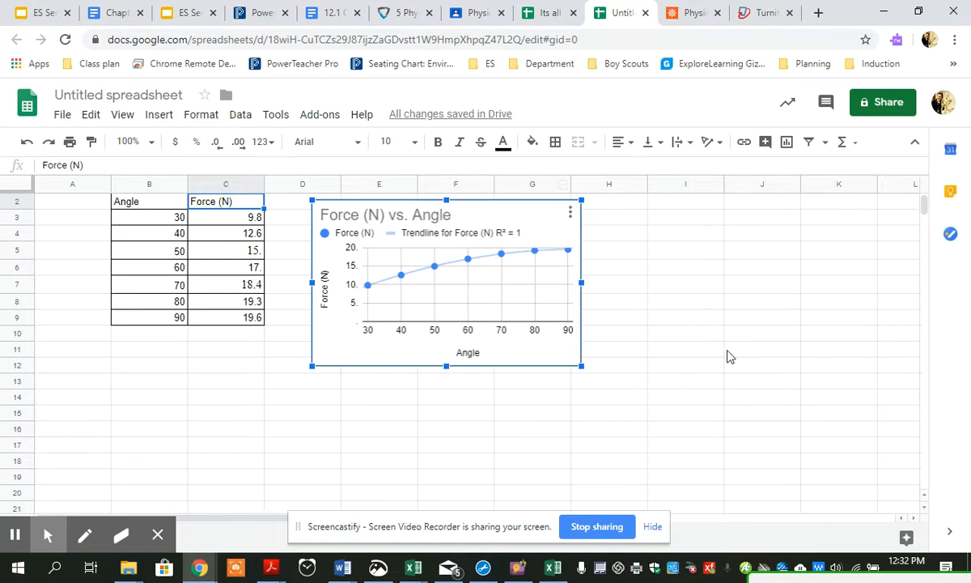